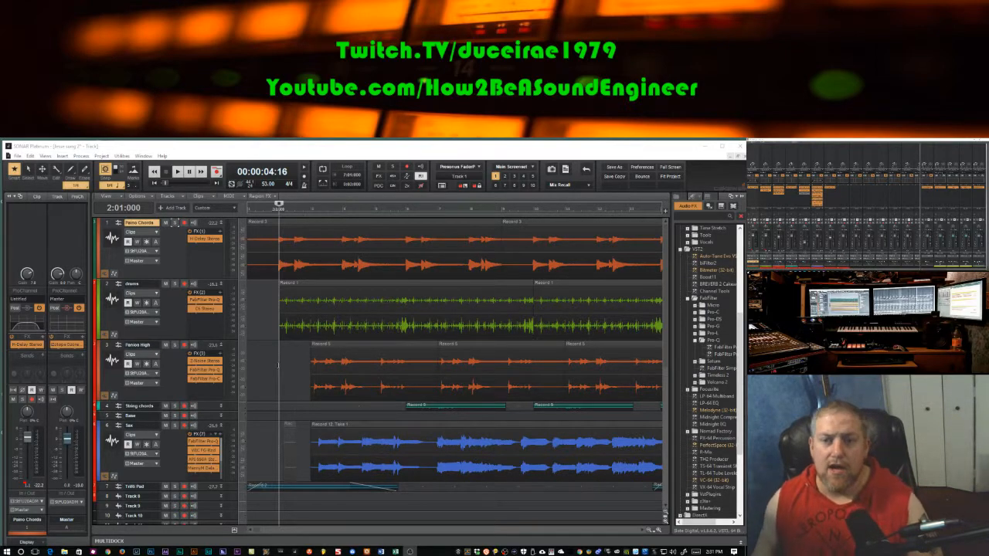
- Play the song from the very beginning to hear its opening bars, and stop playback
click(264, 363)
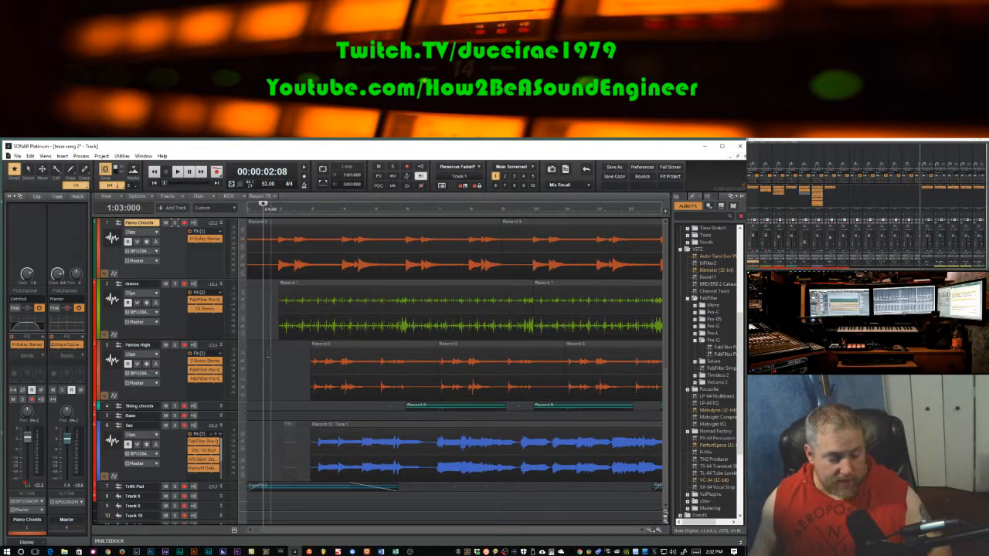
key(w)
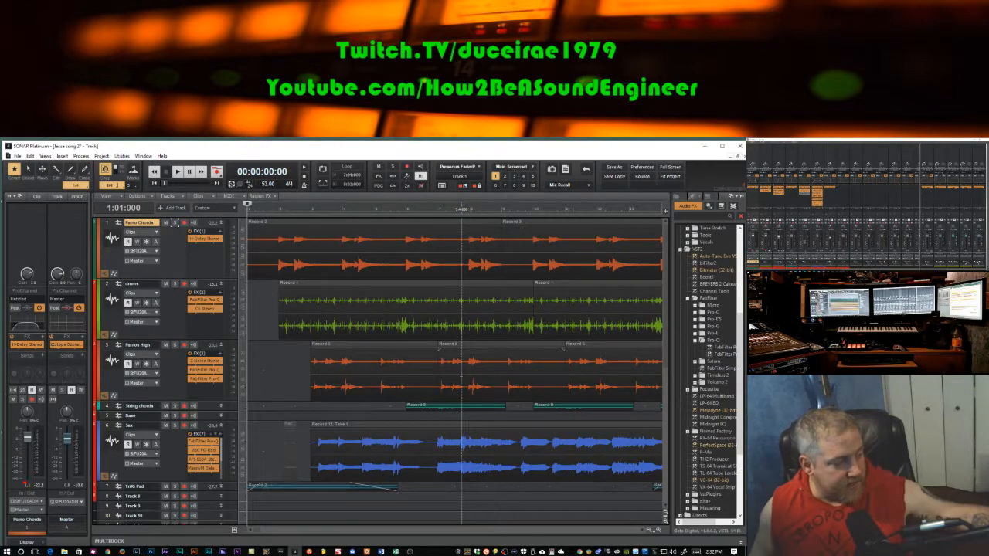
key(space)
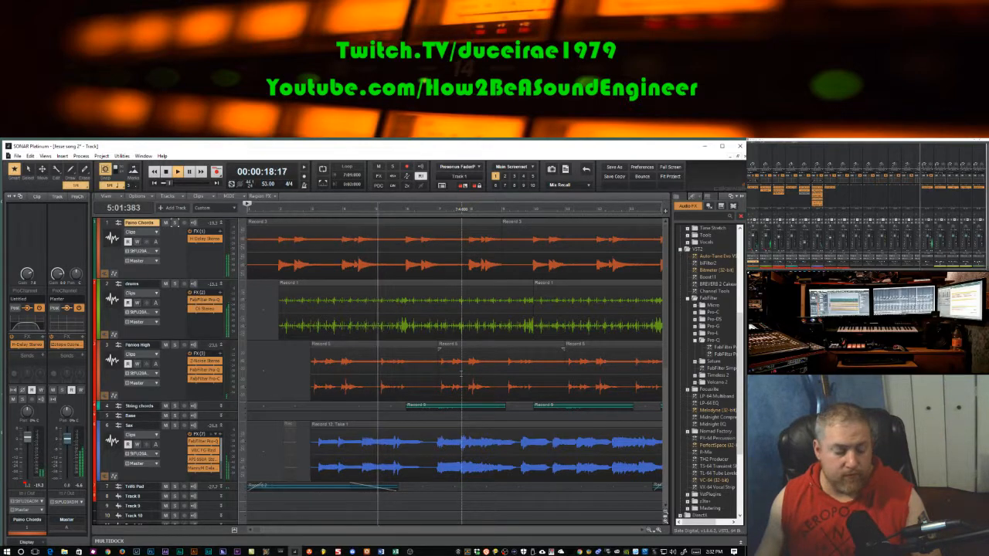
key(space)
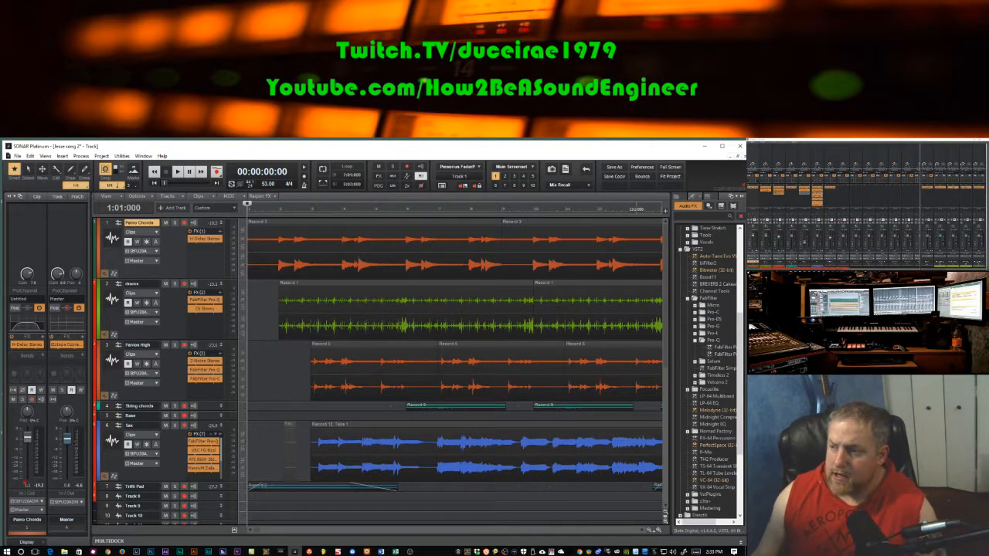
- Enable automation write on the Paino Chords and drums tracks, finishing with Paino Chords selected
click(40, 391)
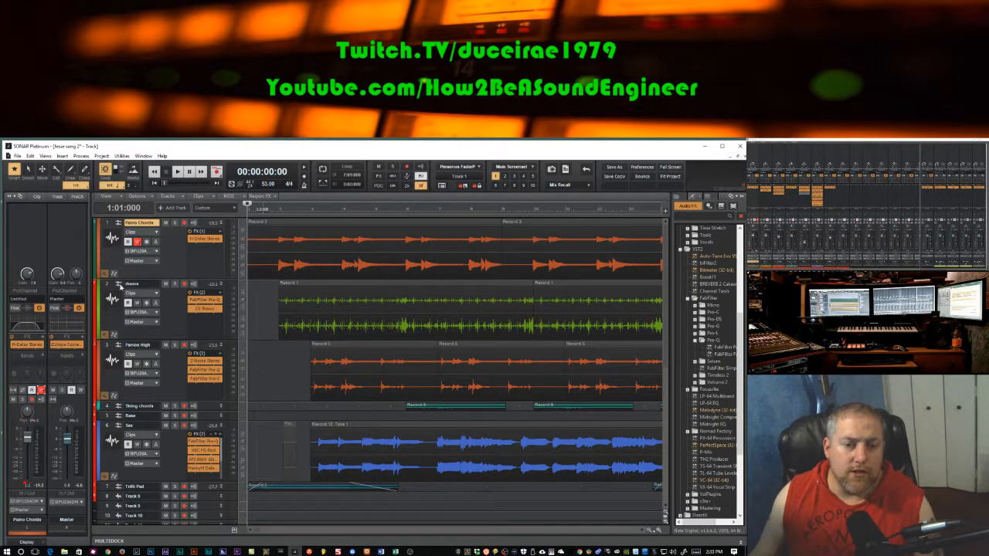
click(119, 286)
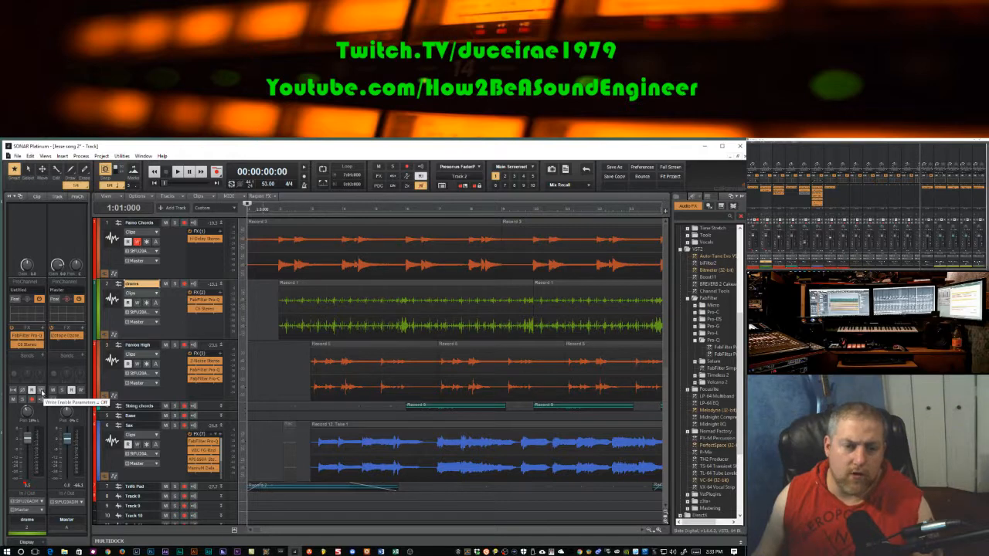
click(41, 390)
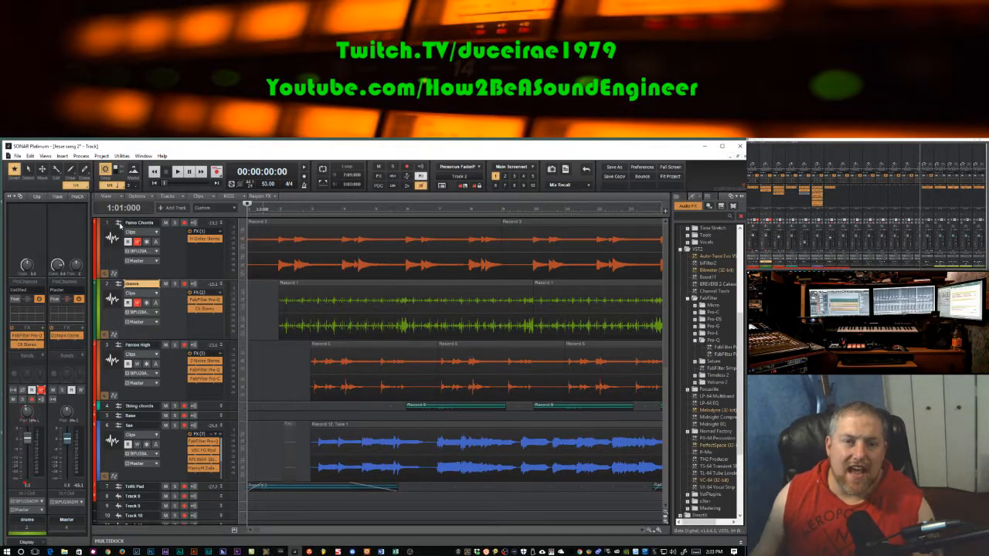
click(119, 223)
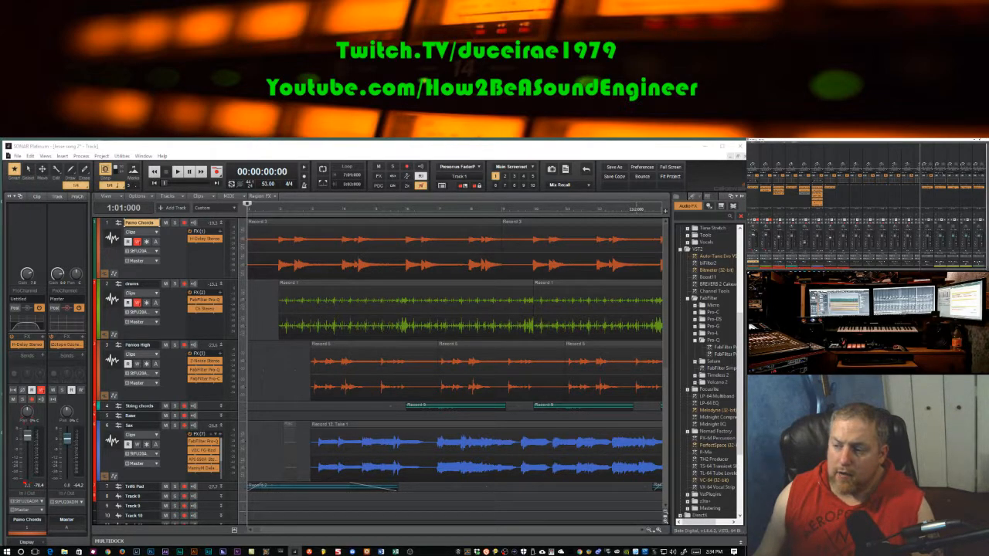
- Bring up the control options for the Paino Chords channel in the console and choose one
right_click(752, 218)
mouse_move(762, 226)
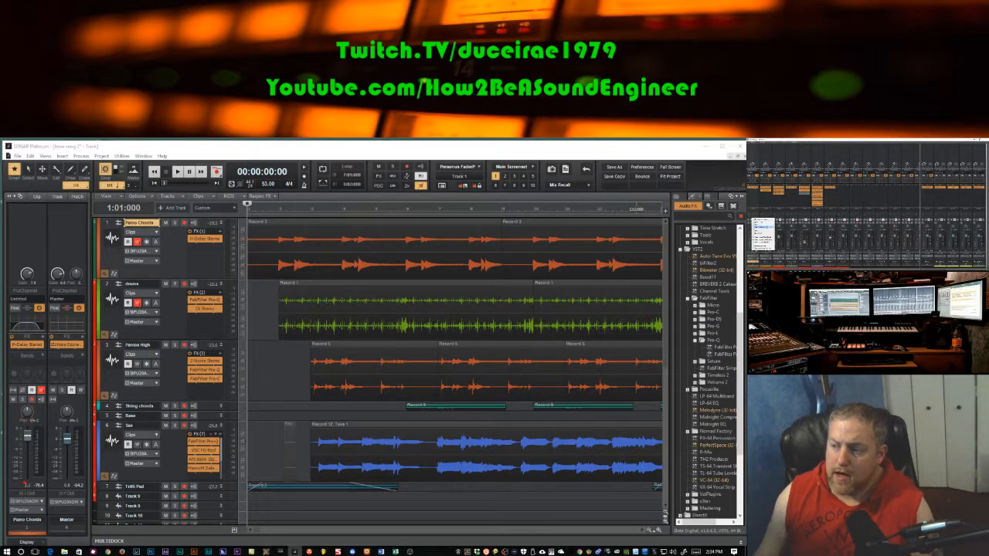
click(760, 232)
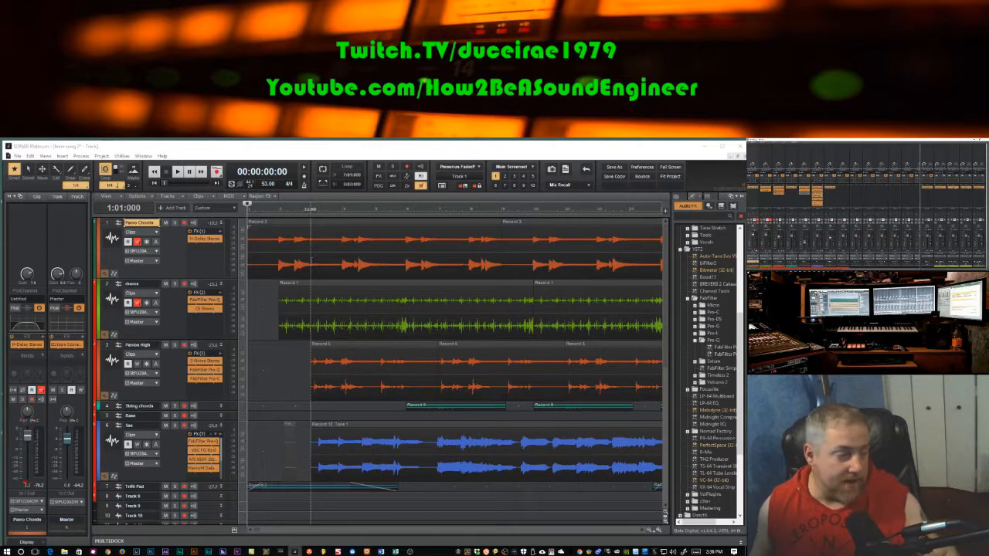
- Record volume automation on Paino Chords and drums during playback from the start, dipping the level and raising it again before measure 4
click(328, 255)
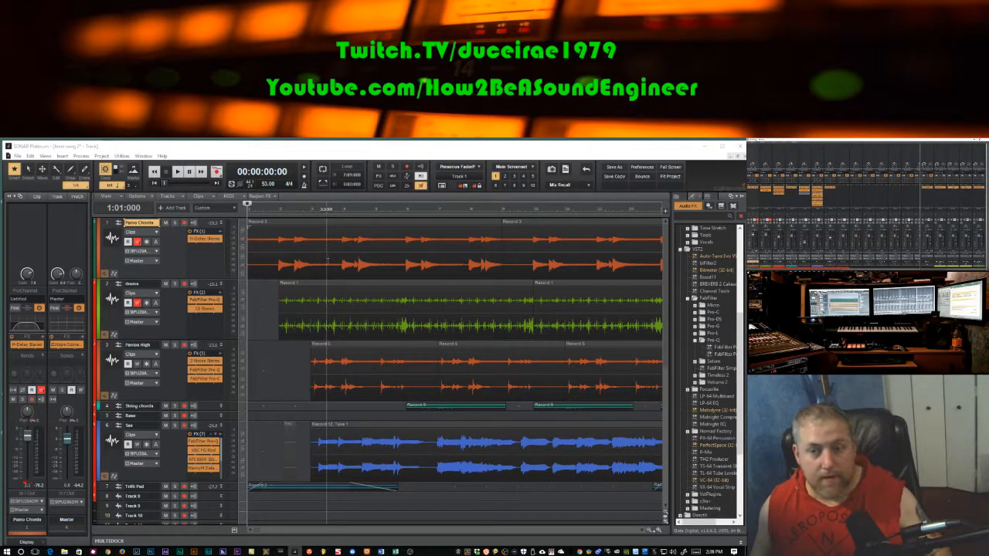
click(405, 311)
key(r)
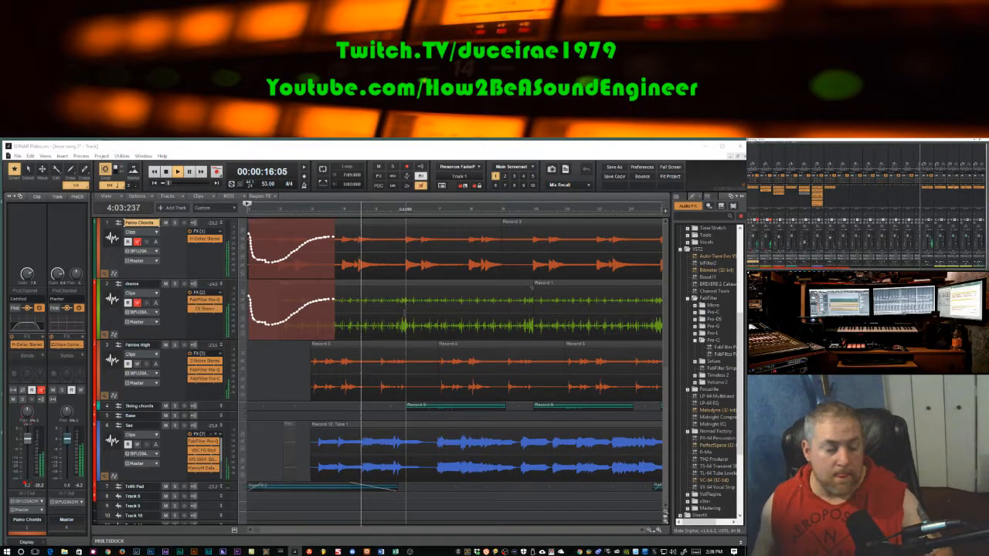
key(space)
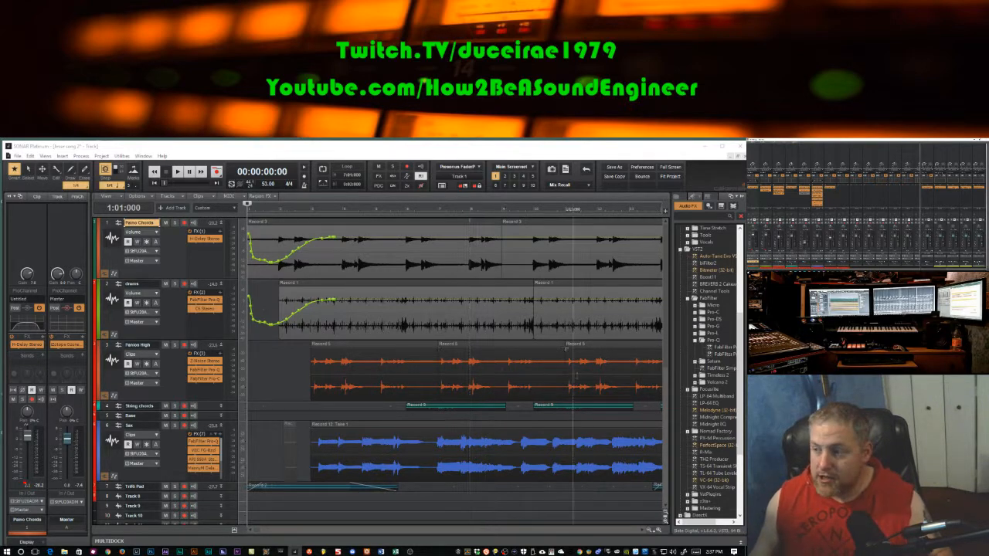
- Select Paino Chords, check its automation read setting, and play back the recorded volume envelopes from the start
click(117, 226)
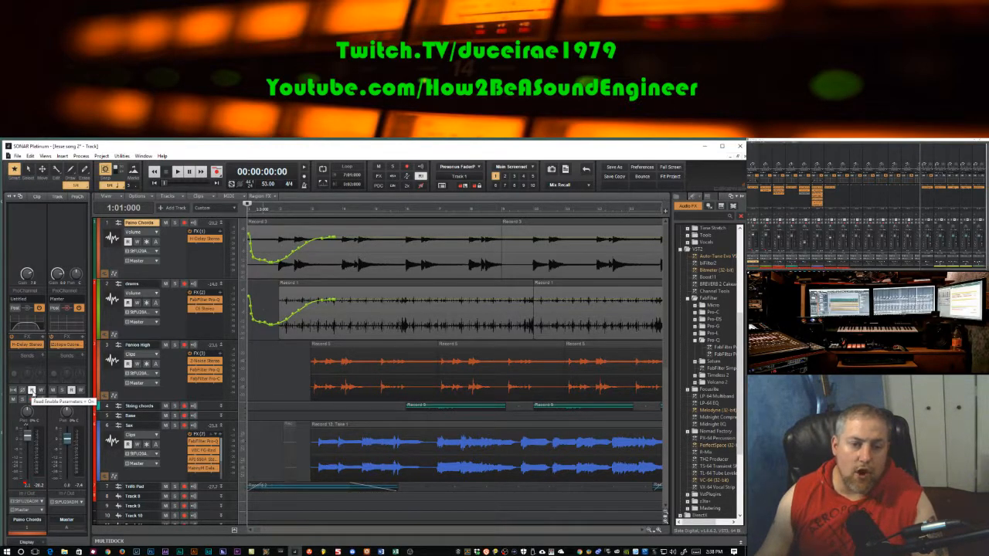
click(30, 391)
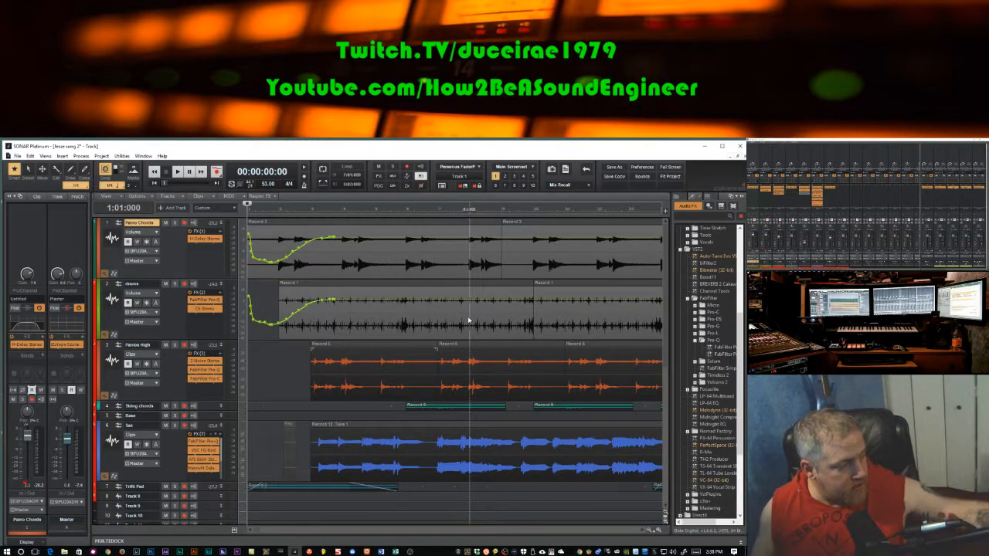
key(space)
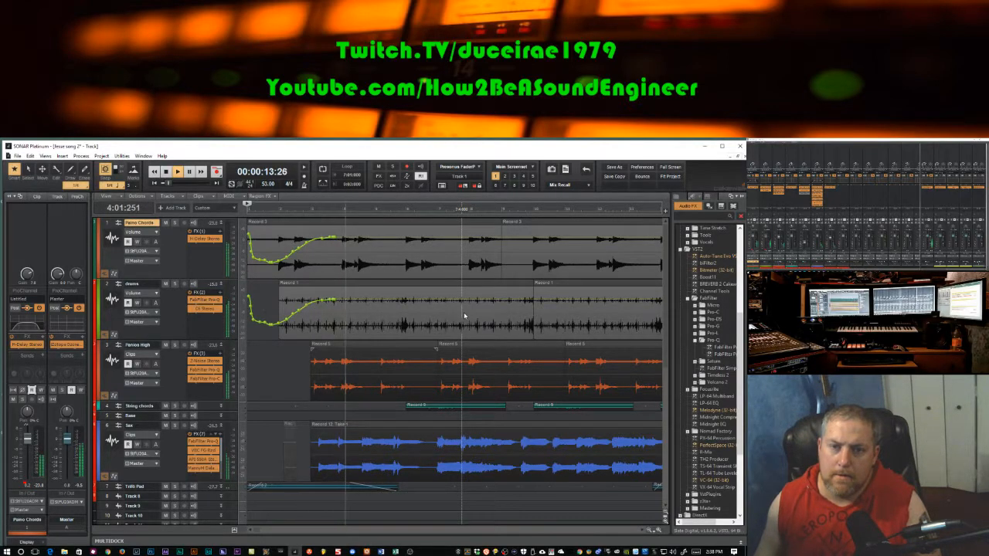
key(space)
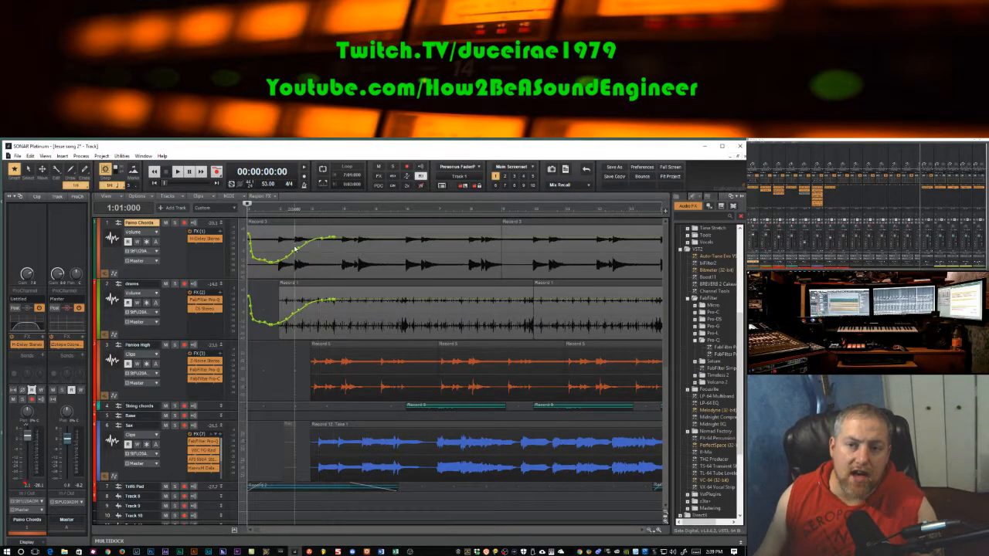
- Try reshaping the Paino Chords volume envelope with a sharp peak near measure 2.5 and a deep dip at measure 3
mouse_move(298, 248)
mouse_down()
mouse_move(311, 263)
mouse_move(300, 242)
mouse_up()
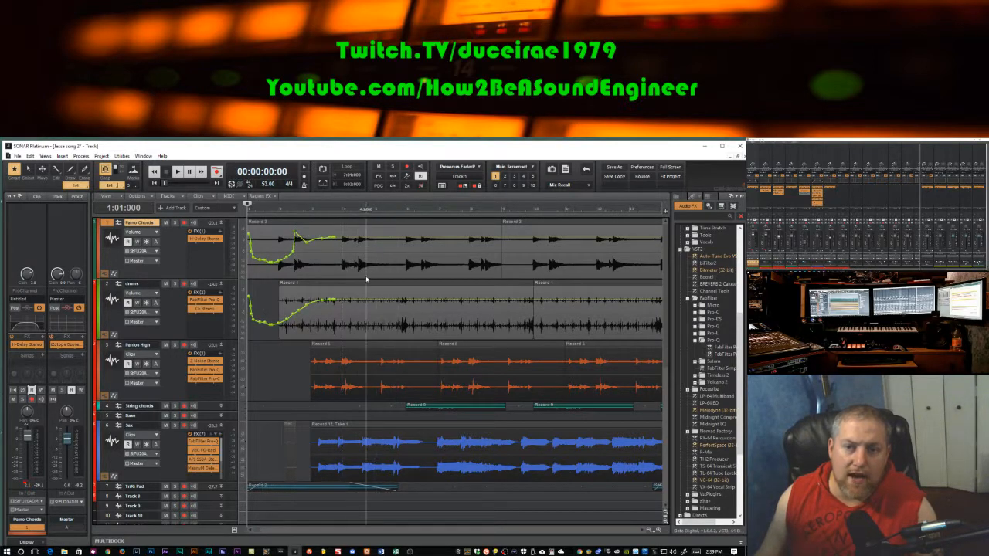
drag(313, 245, 310, 263)
click(294, 230)
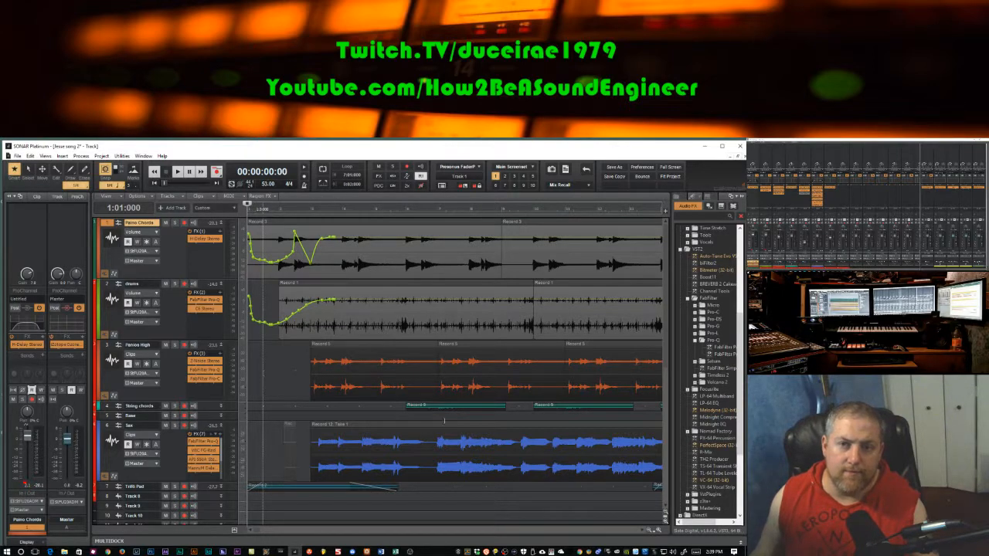
- Listen to the edited Paino Chords envelope from the start and restore the previously recorded curve
key(space)
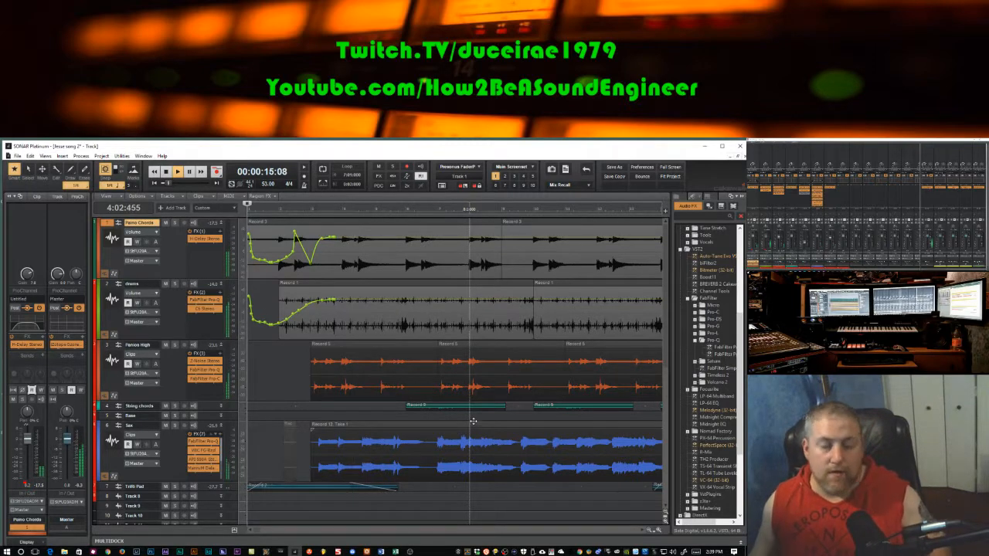
key(space)
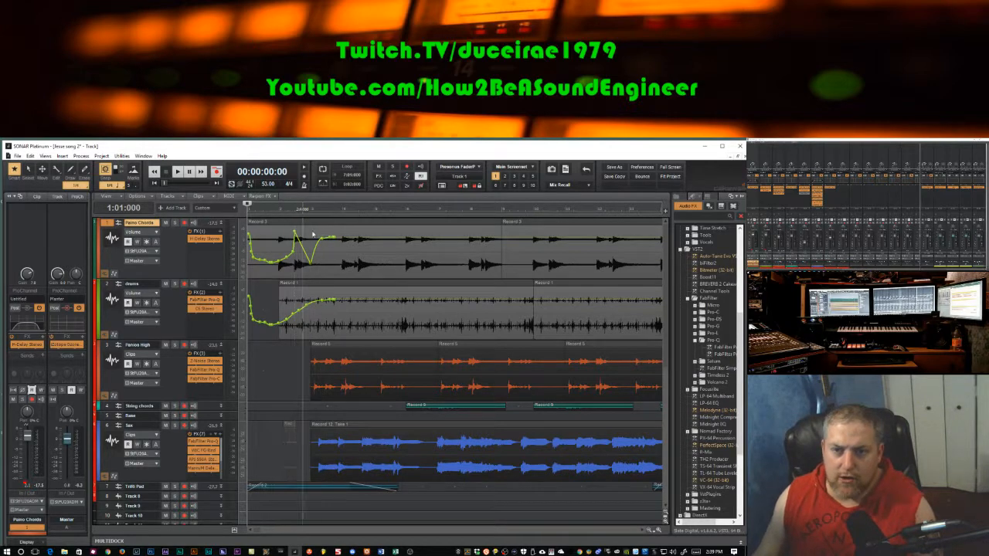
drag(294, 232, 333, 270)
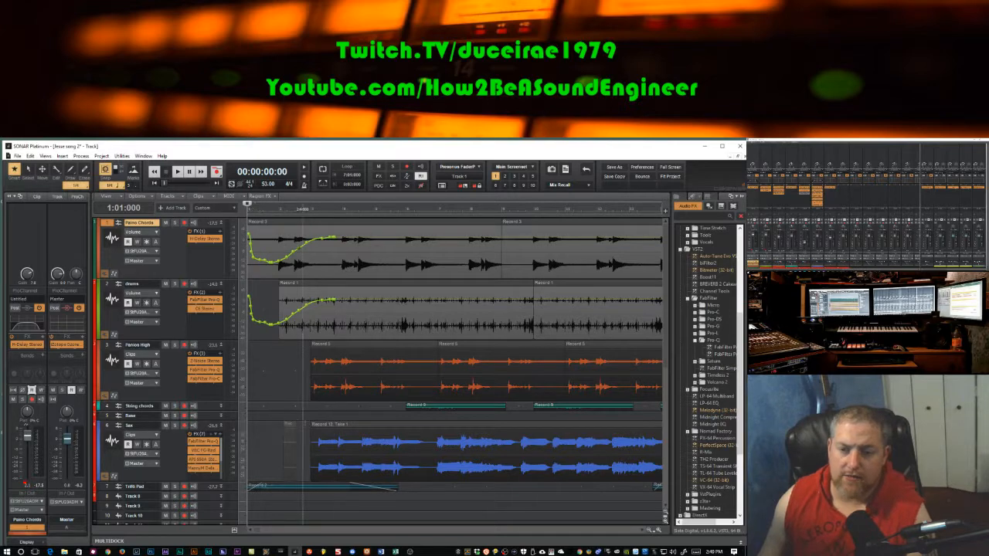
- Place the playhead at measure 3 and enable automation write on the Sax track
click(311, 414)
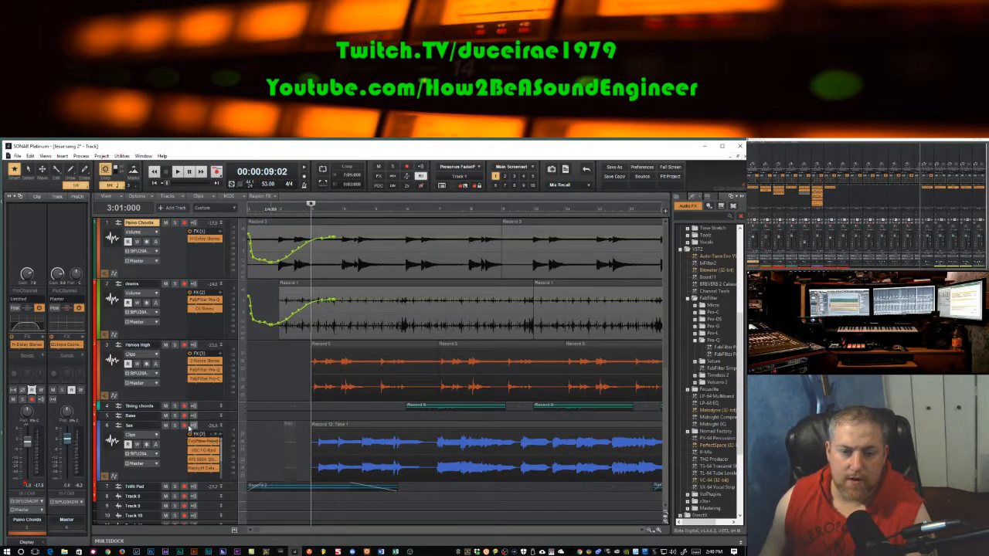
click(109, 427)
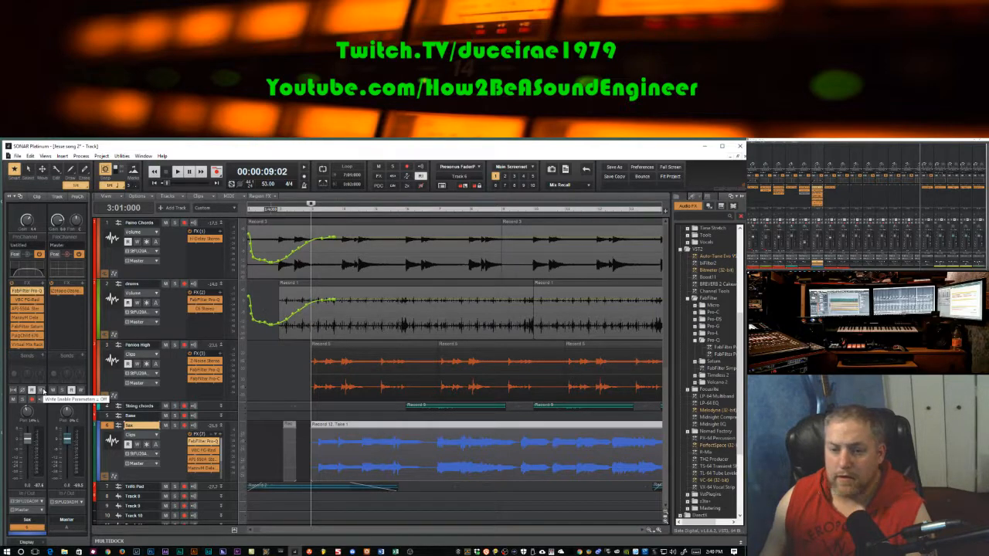
click(43, 391)
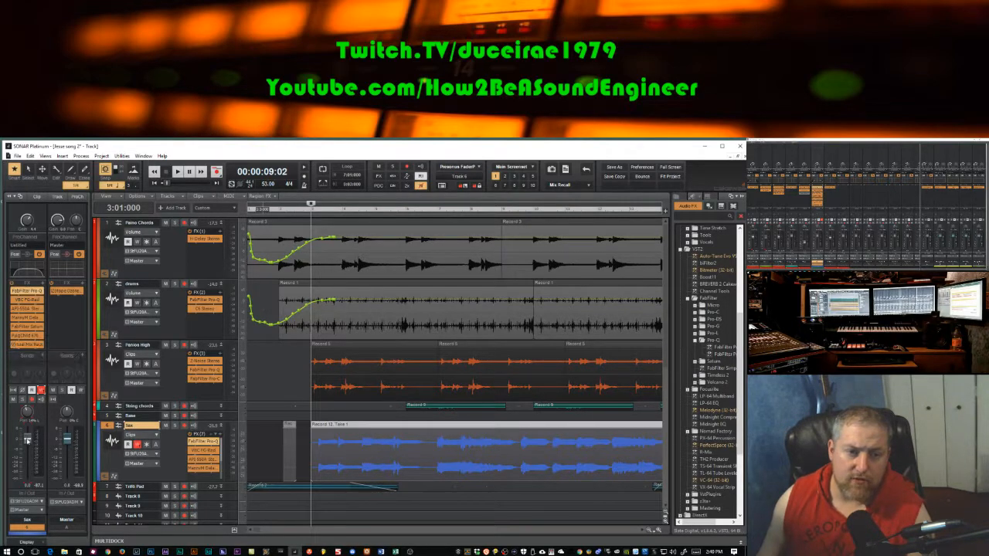
- Examine the Trimmer module in the Sax track's Virtual Mix Rack plug-in and close the plug-in window
double_click(27, 345)
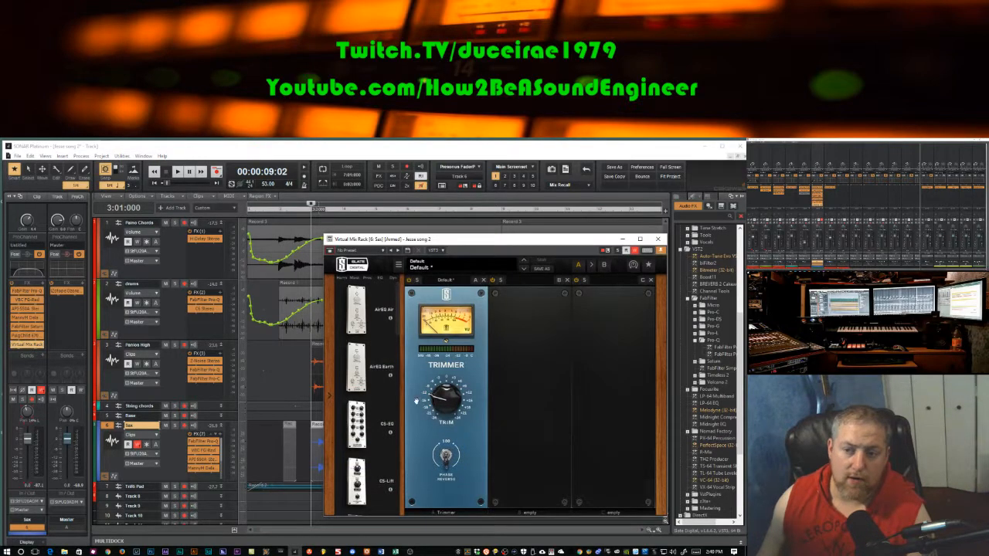
mouse_move(434, 400)
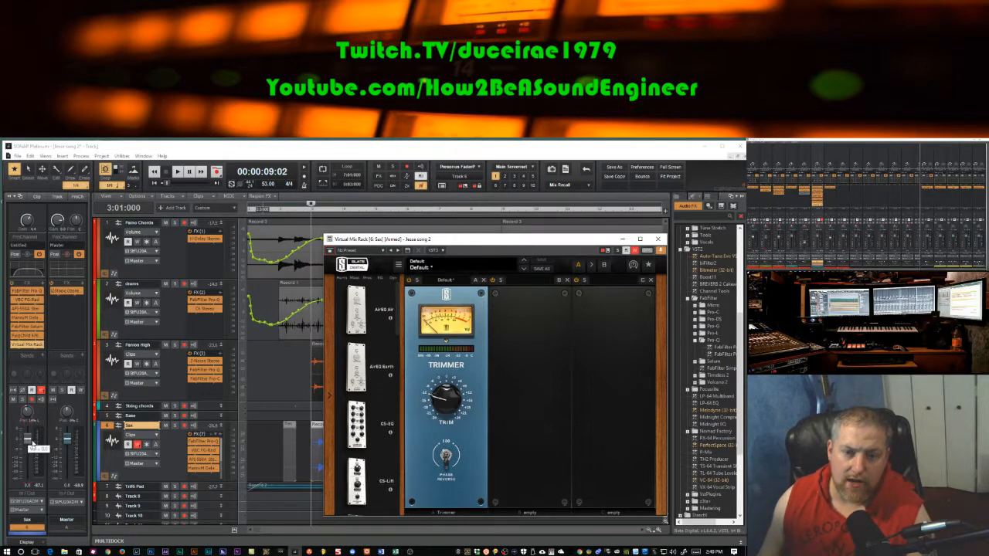
mouse_move(31, 439)
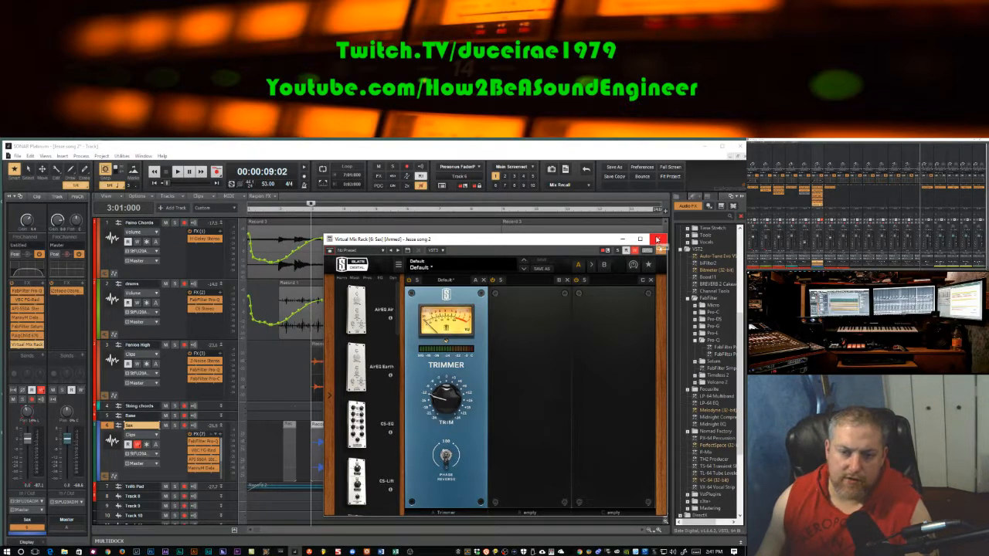
click(656, 239)
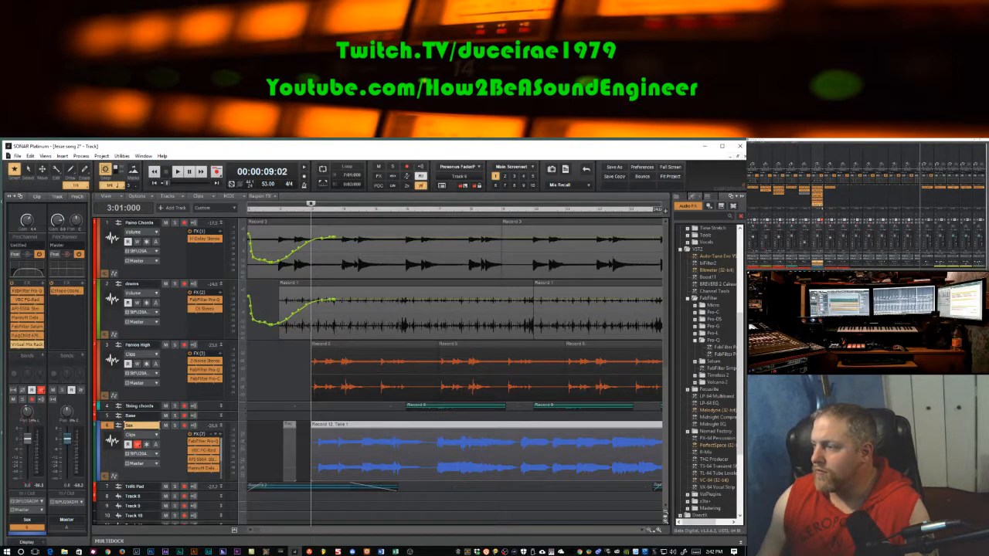
- Open the TrueVerb plug-in on the TrueVerb Reverb bus and move its window over the track clips
drag(939, 267, 952, 268)
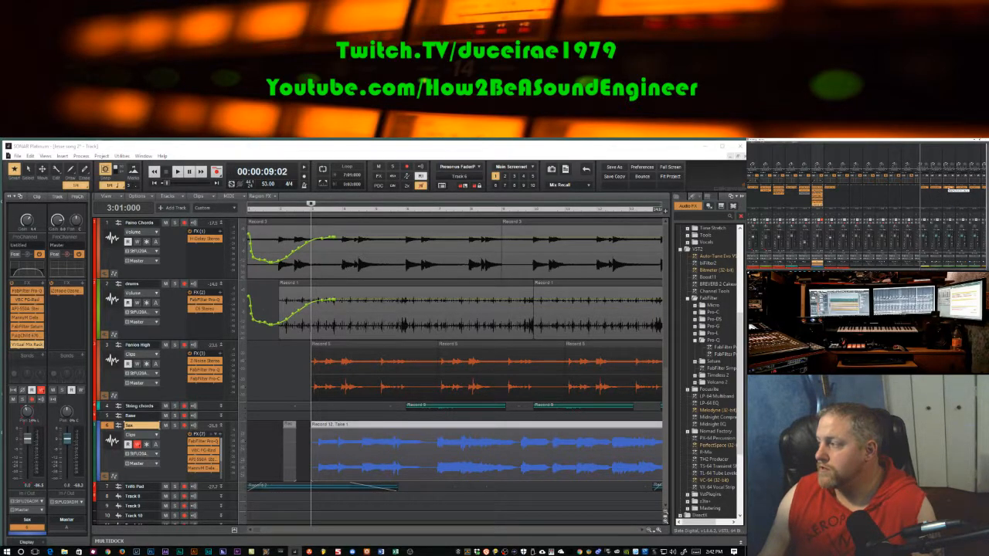
double_click(949, 188)
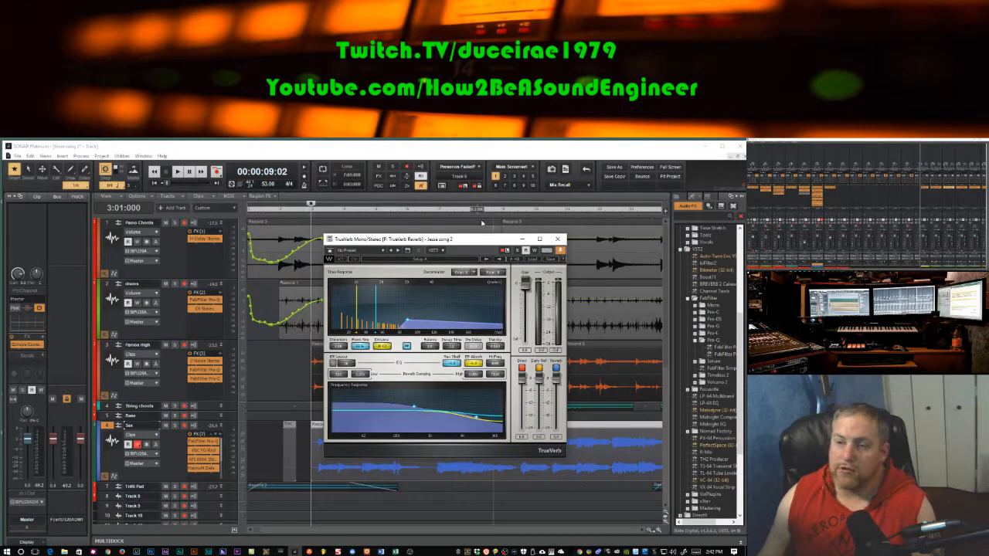
drag(485, 240, 522, 239)
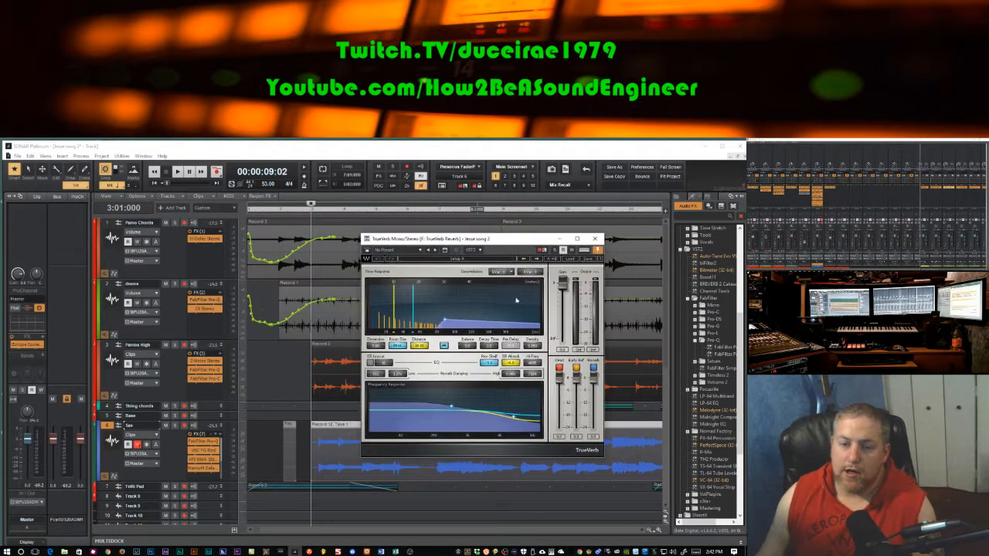
- Add a send to the TrueVerb Reverb bus on the Sax track
click(109, 426)
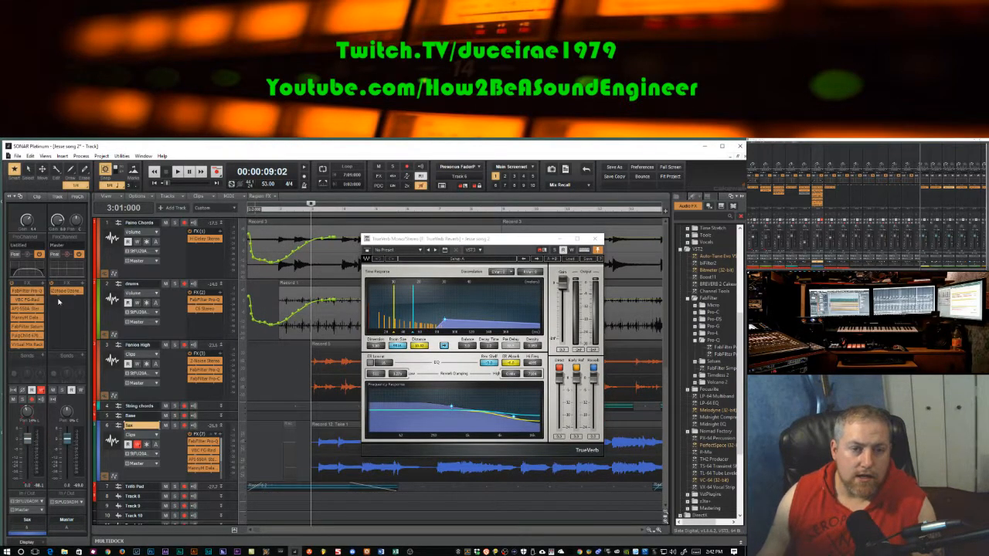
right_click(44, 361)
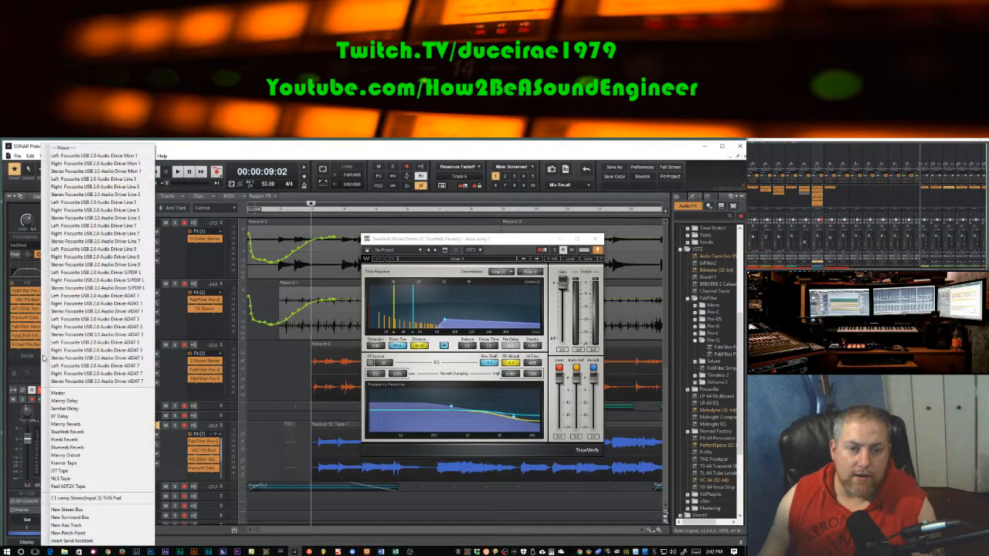
click(91, 436)
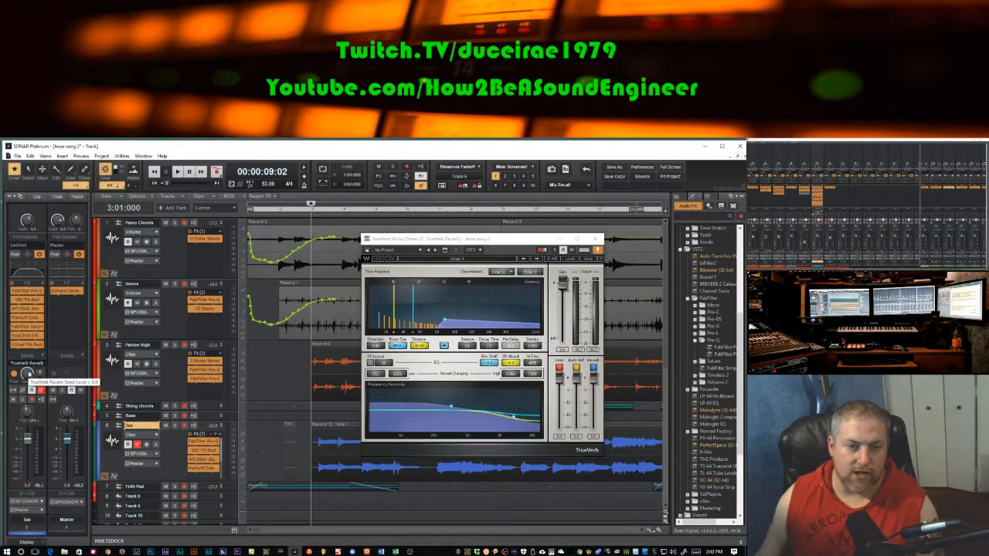
- Adjust the Sax track's TrueVerb Reverb send level and check the options of its send on/off switch
drag(28, 374, 65, 381)
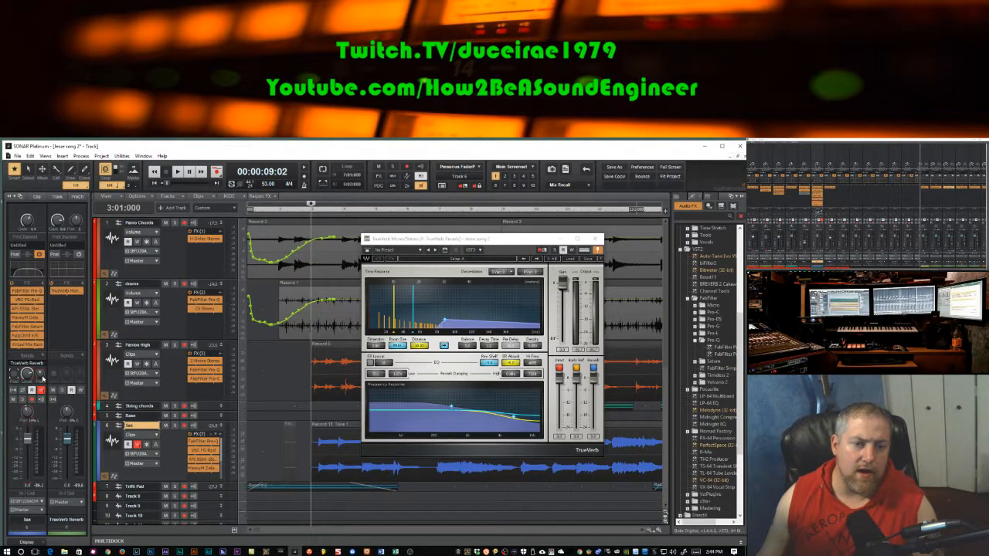
click(15, 375)
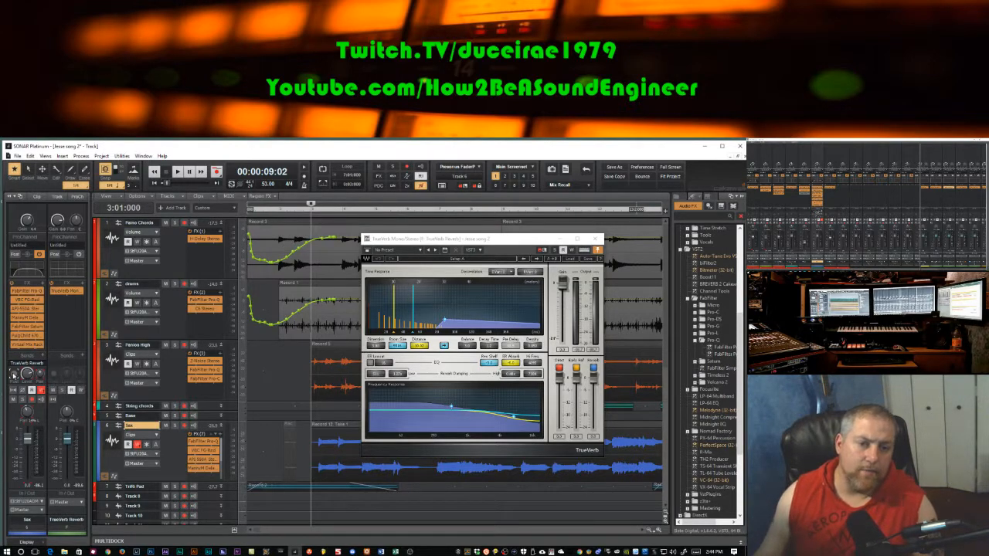
right_click(14, 377)
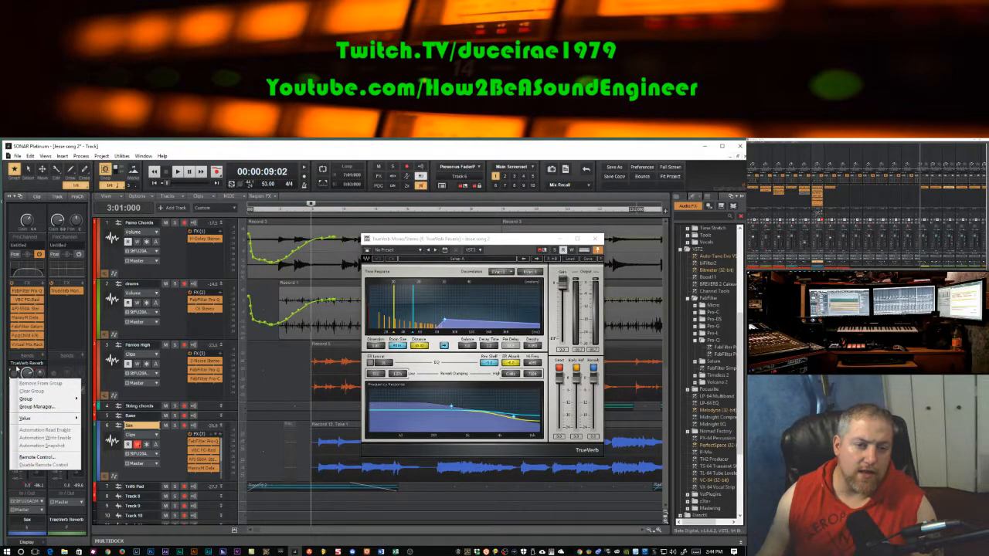
click(15, 372)
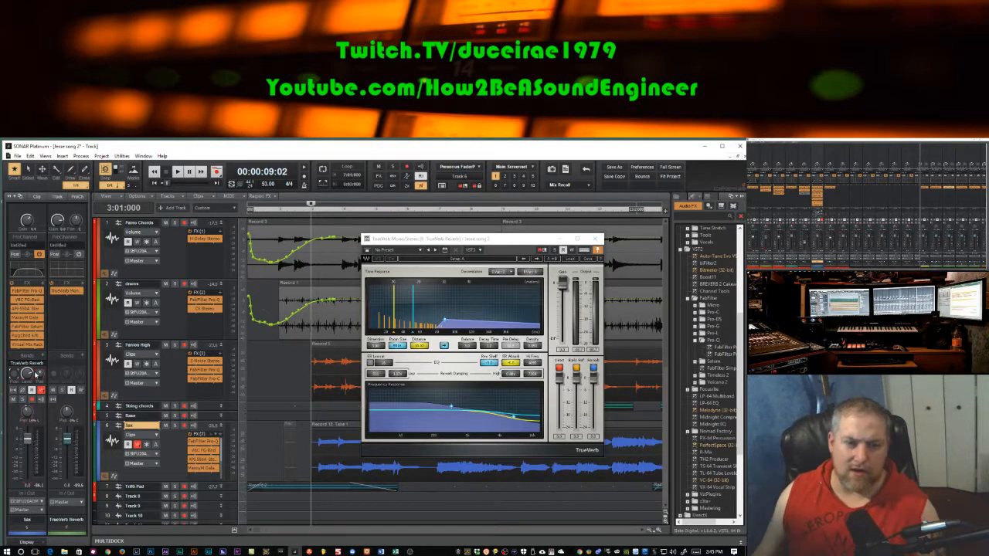
- Turn the Sax track's TrueVerb Reverb send level down to -INF and raise it again
mouse_move(29, 374)
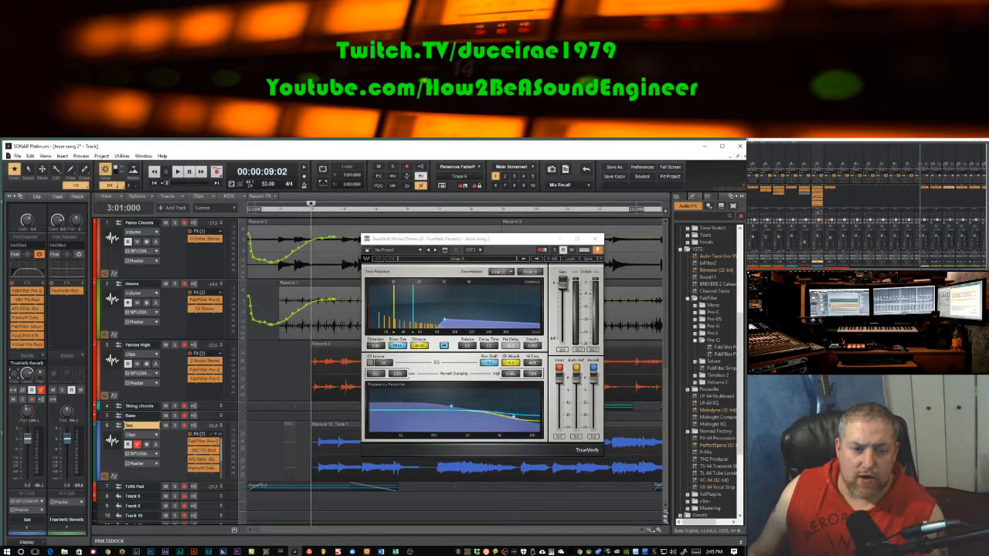
drag(26, 376, 29, 377)
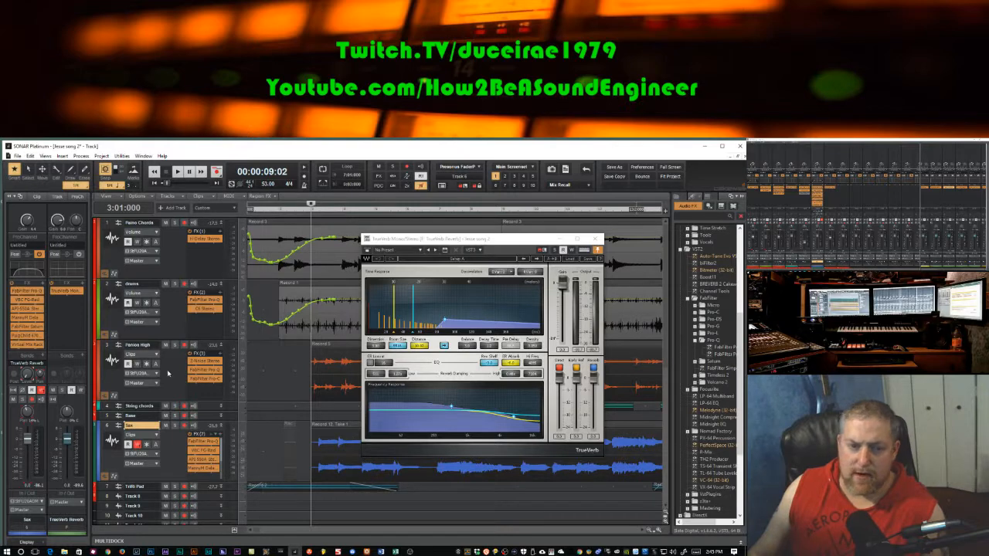
mouse_move(27, 379)
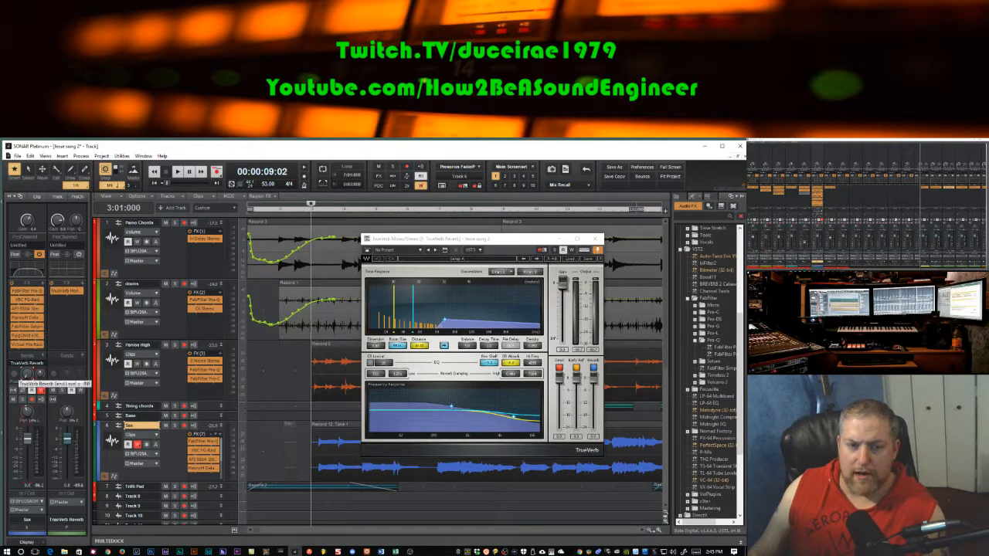
drag(27, 374, 27, 370)
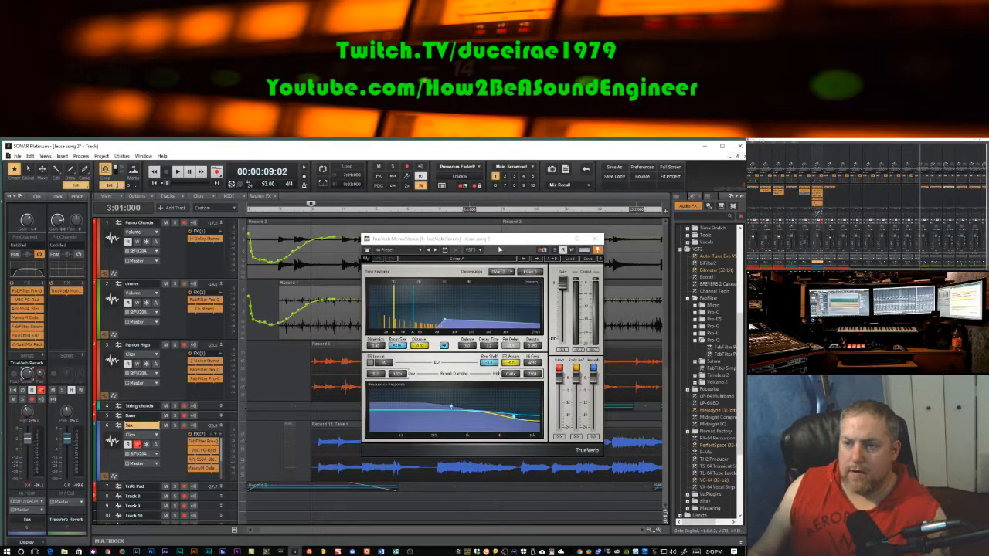
- Move the TrueVerb window clear of the Sax clip, solo the Sax track and play from measure 3
drag(513, 244, 577, 221)
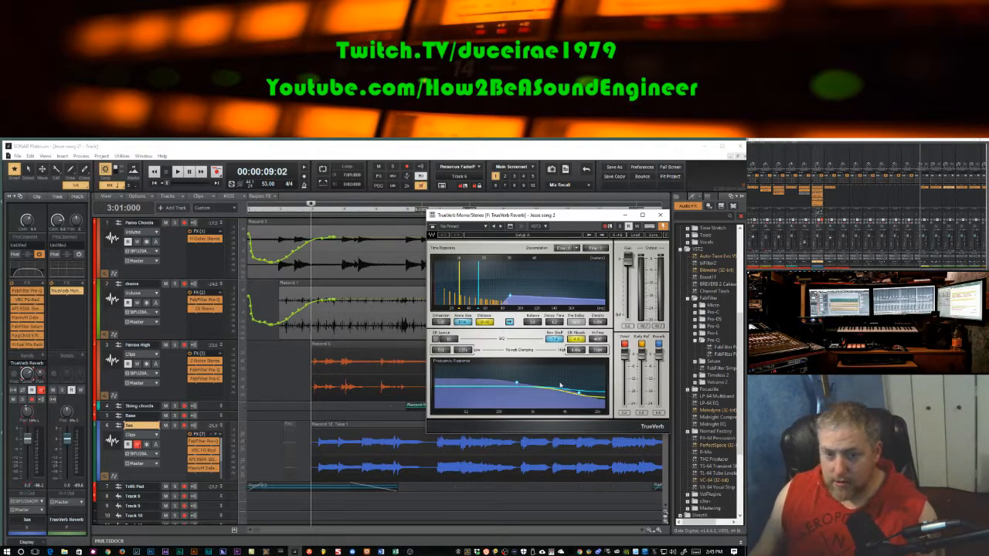
click(174, 425)
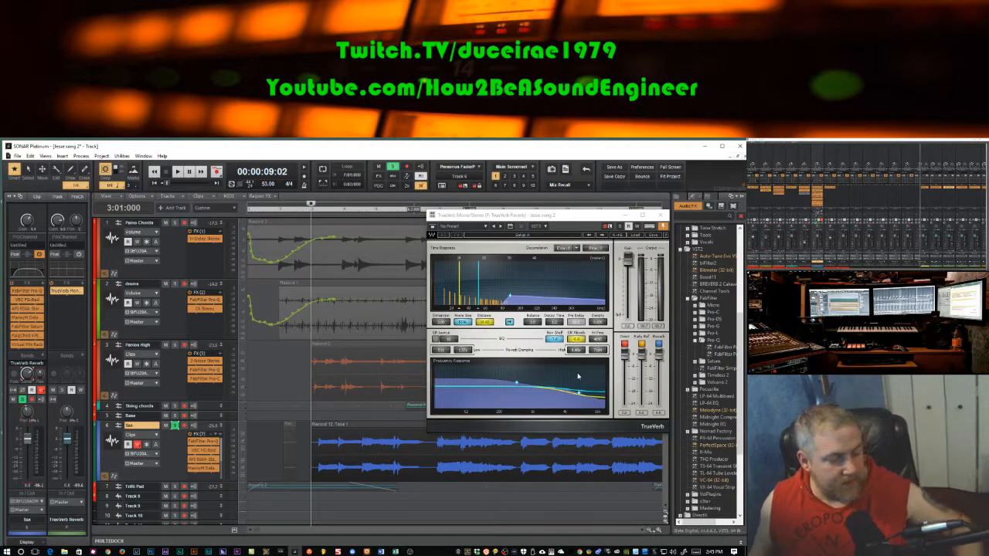
key(space)
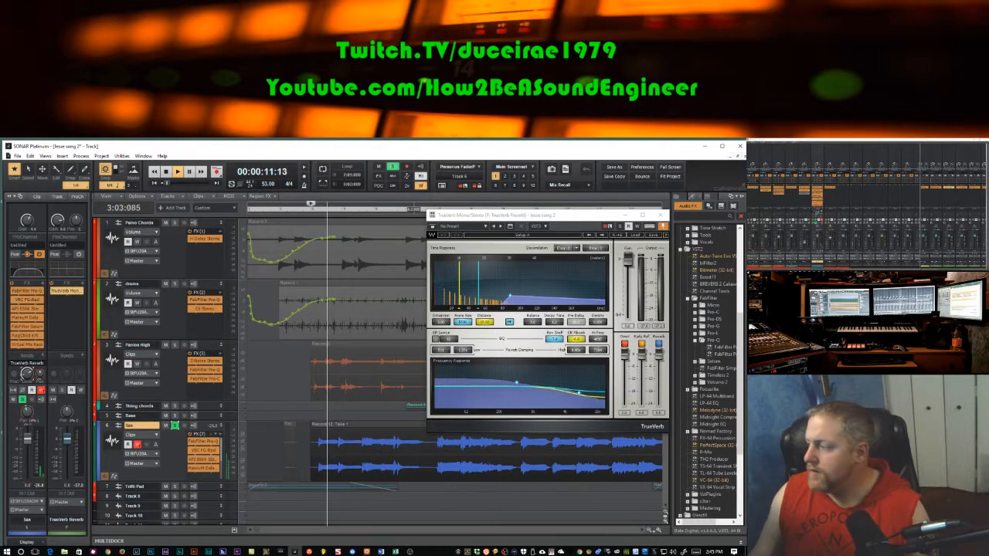
click(926, 246)
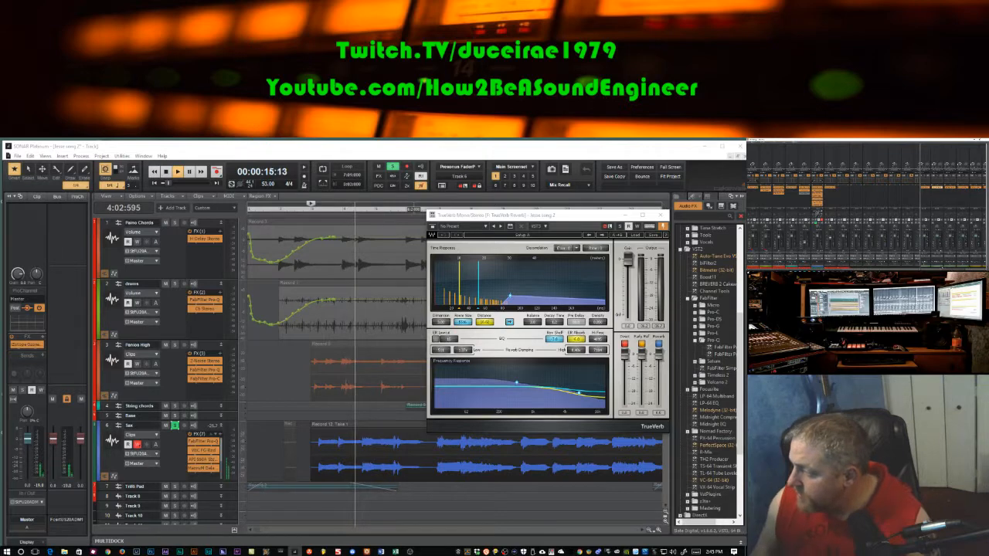
click(635, 235)
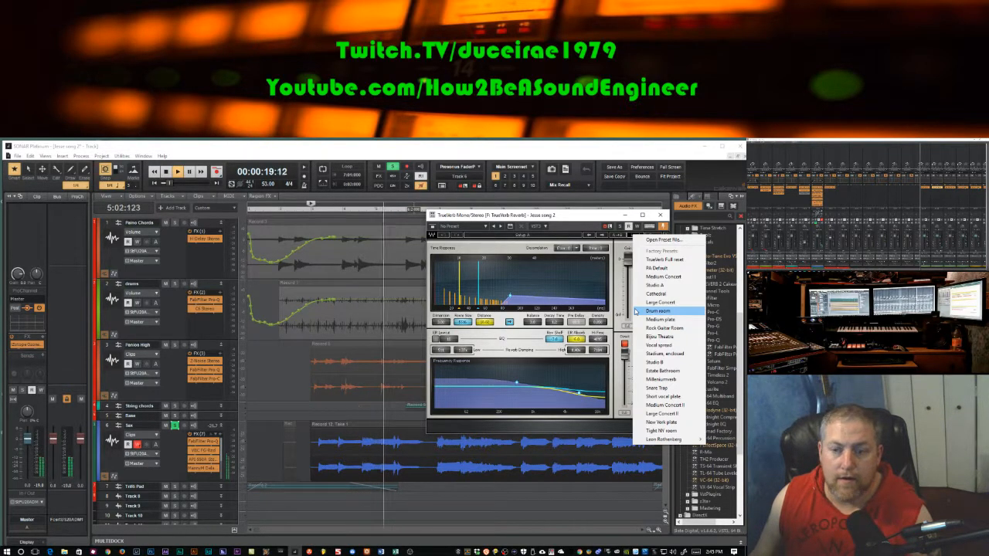
click(282, 449)
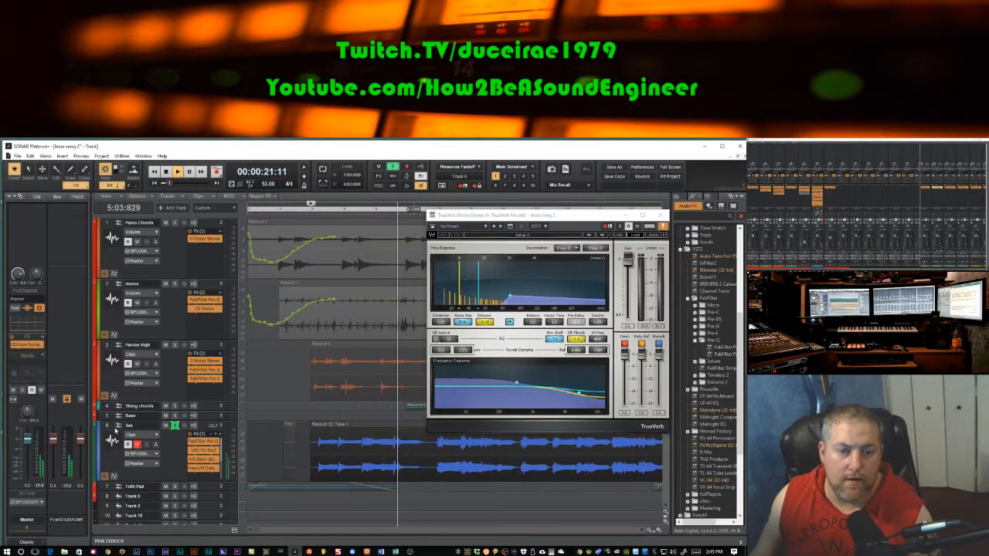
click(114, 425)
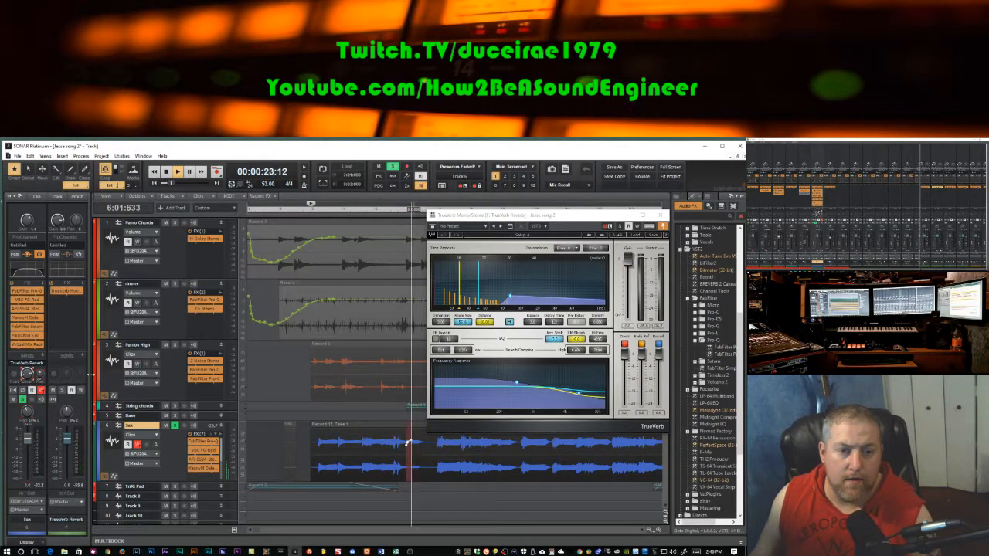
click(641, 234)
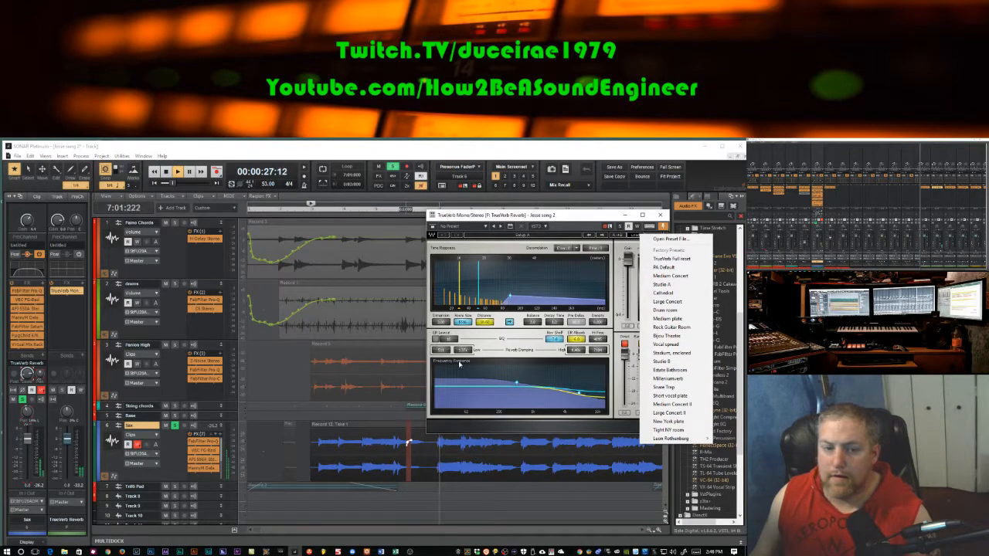
key(space)
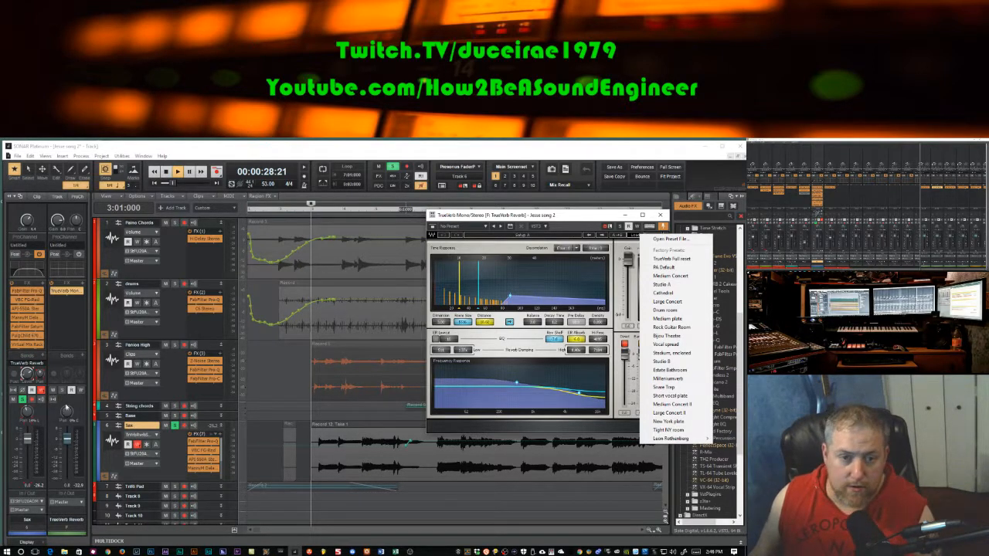
click(88, 399)
key(ctrl+z)
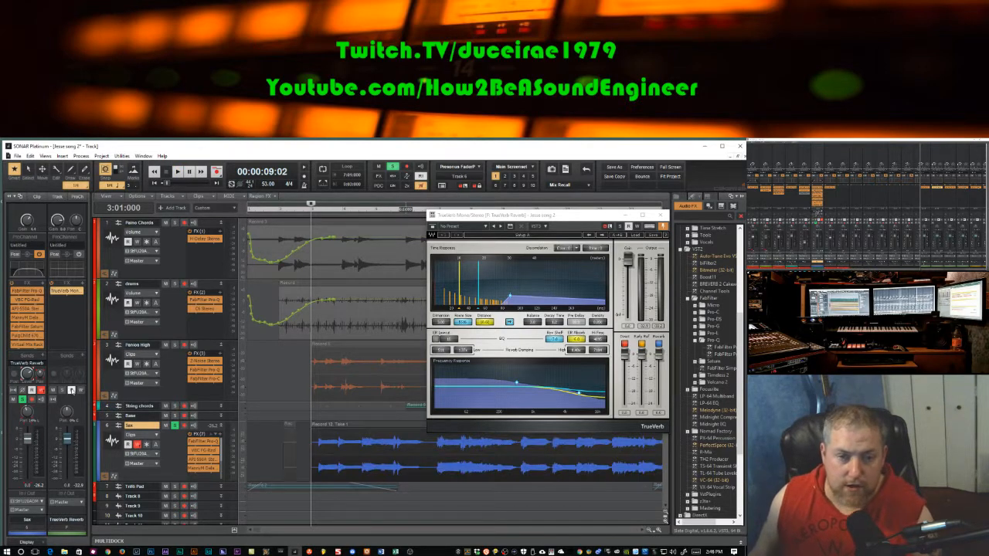
- Disable automation write on the Sax track, play from measure 3 and load the Large Concert preset in TrueVerb
click(41, 391)
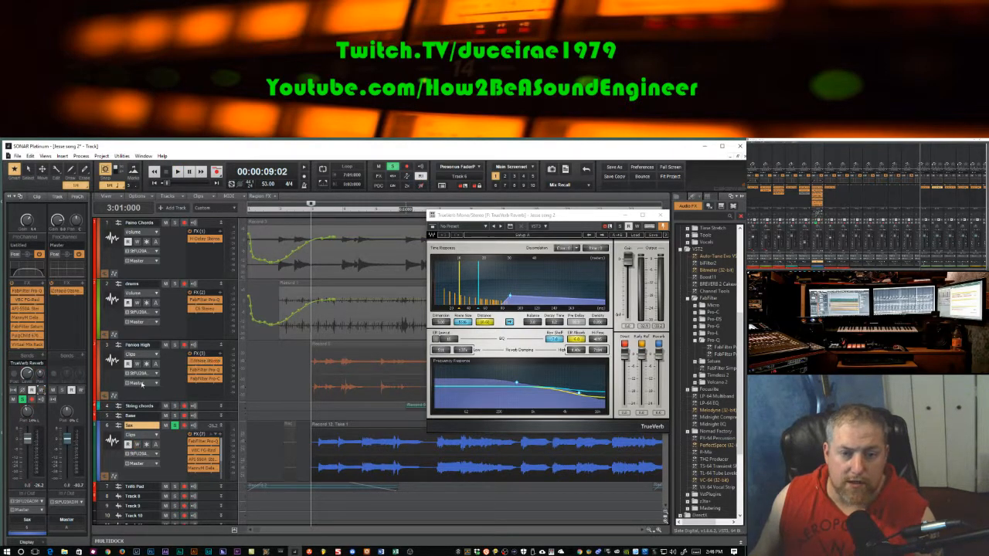
click(30, 375)
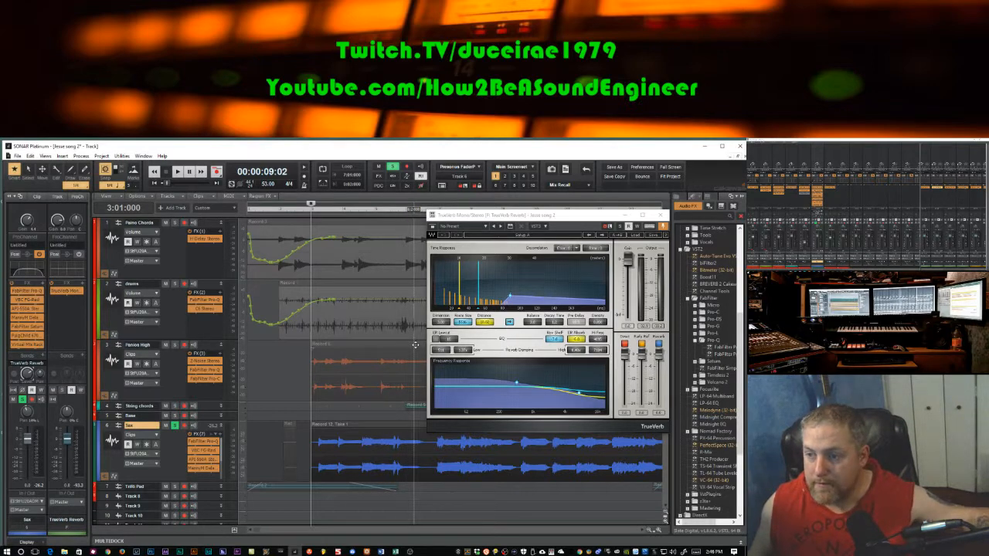
key(space)
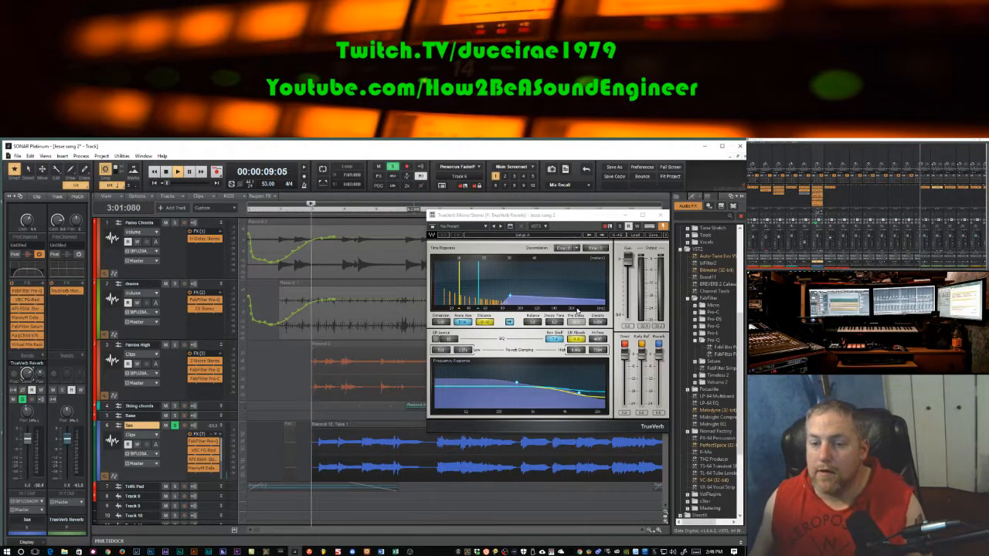
click(649, 228)
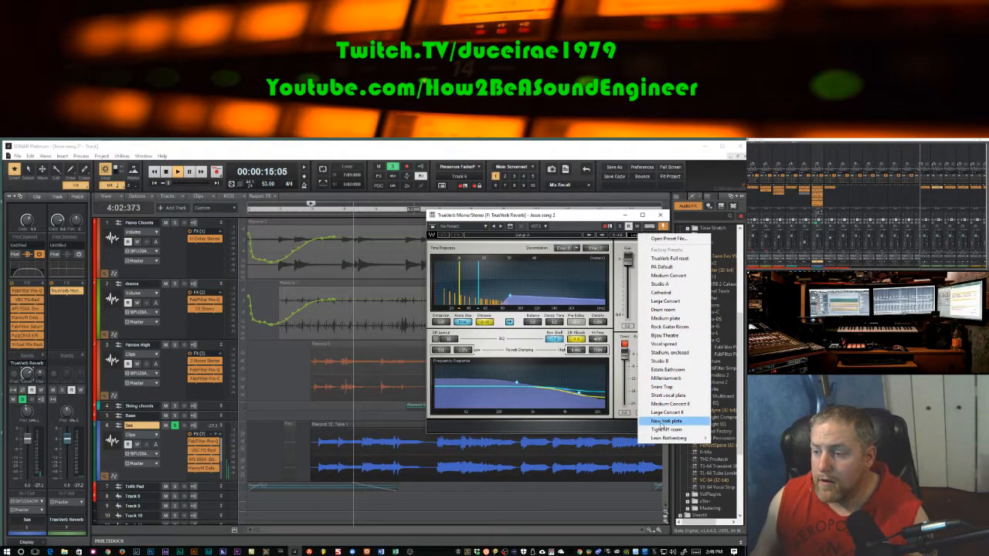
mouse_move(661, 439)
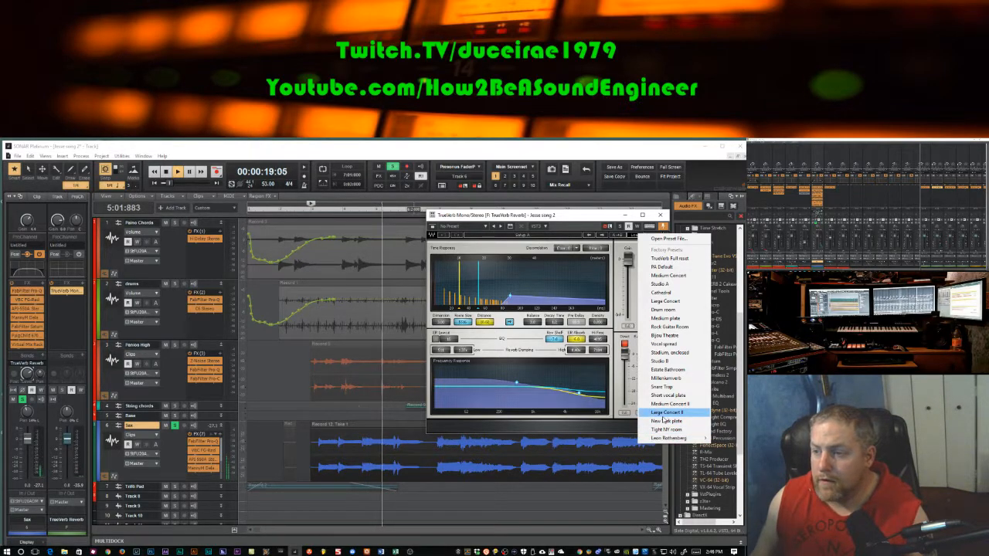
click(676, 303)
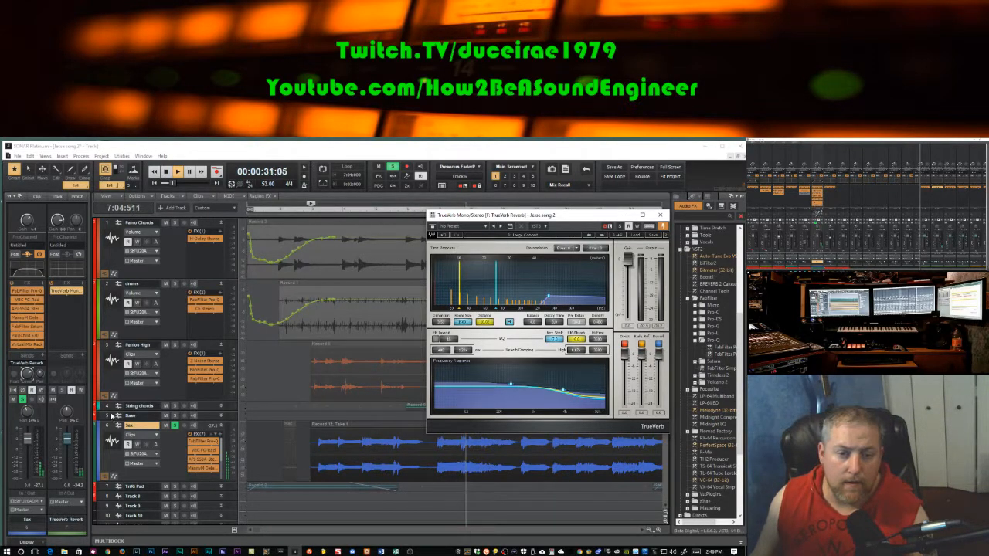
- Adjust the Sax send level during playback, audition TrueVerb's Studio B preset and load Large Concert II, ending with playback stopped
click(26, 374)
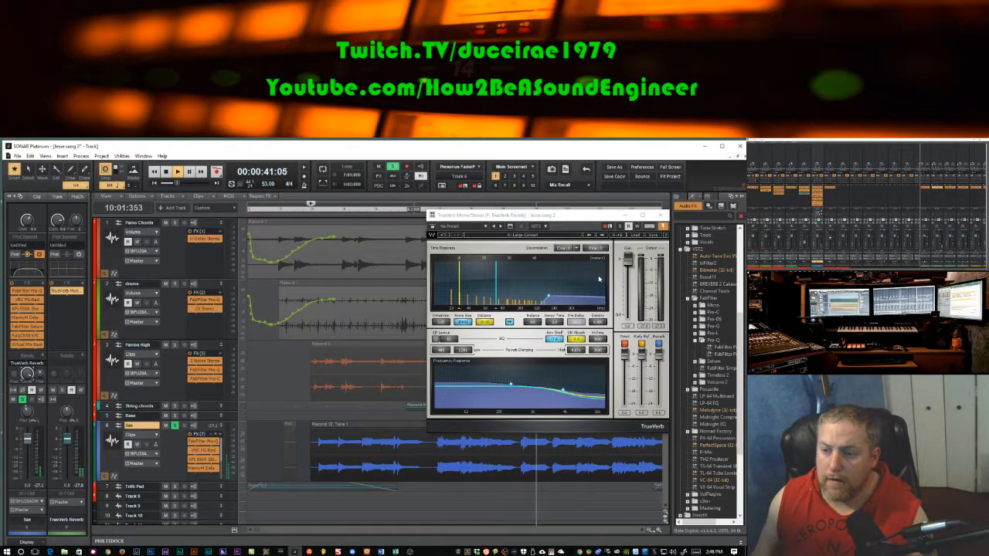
click(638, 235)
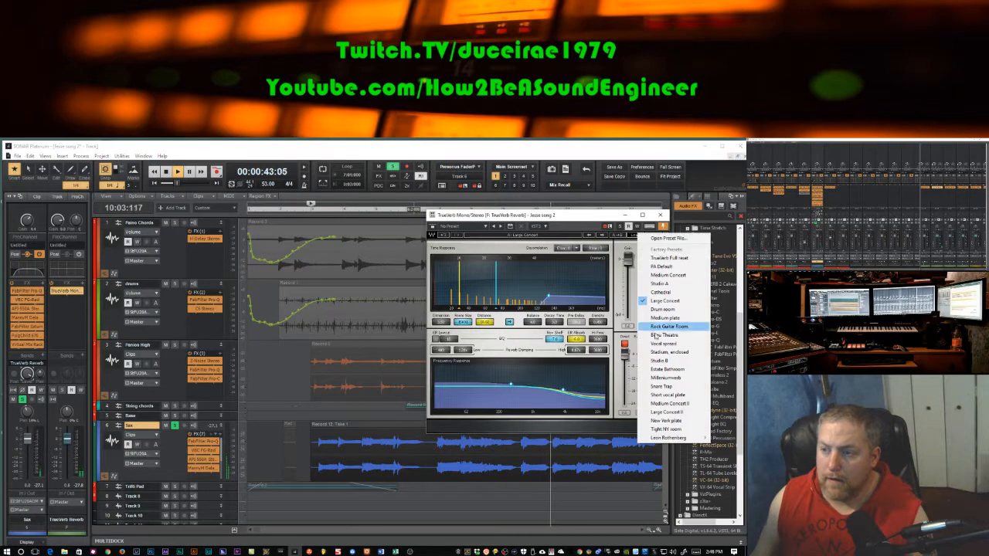
click(672, 362)
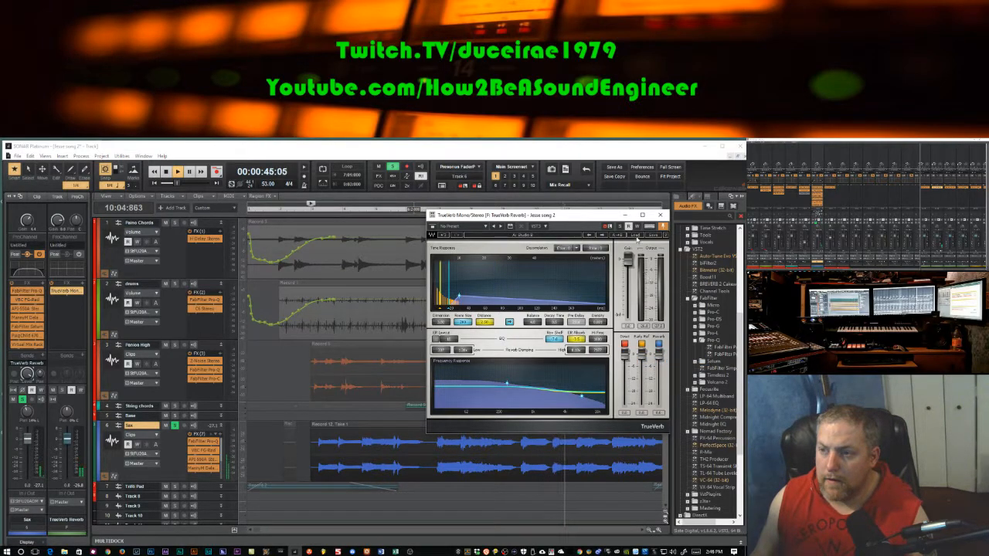
click(636, 237)
click(666, 414)
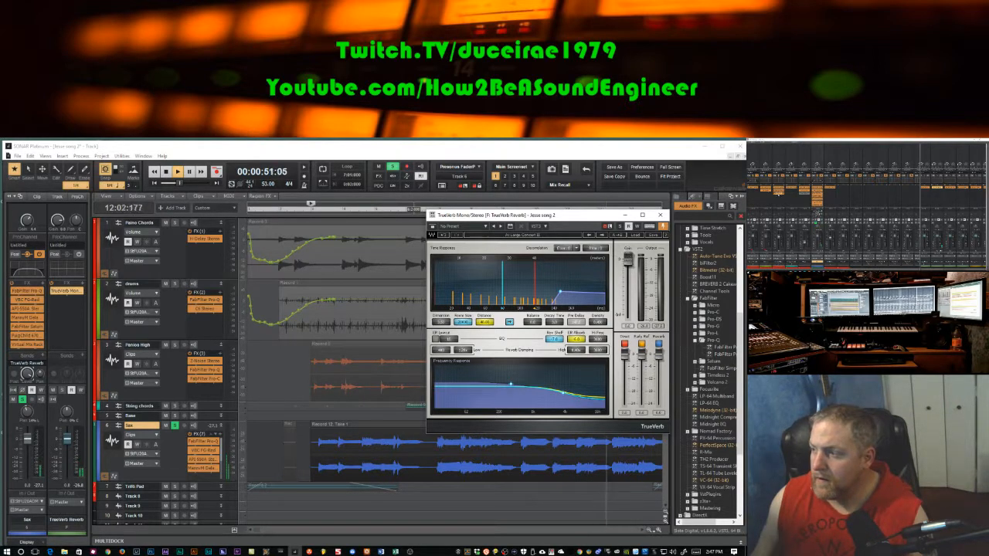
key(space)
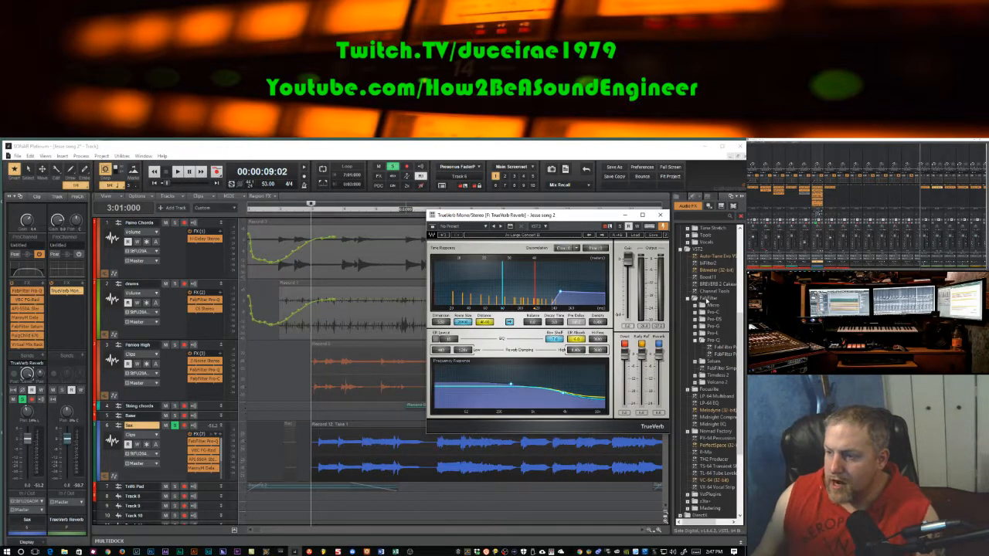
- Insert the Virtual Mix Rack plug-in after TrueVerb on the TrueVerb Reverb bus
drag(741, 327, 741, 423)
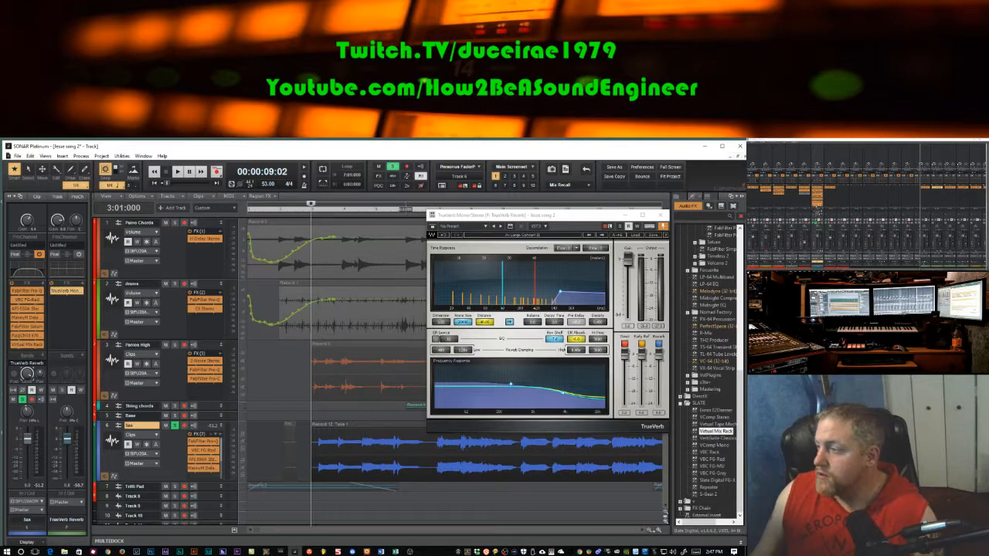
double_click(818, 206)
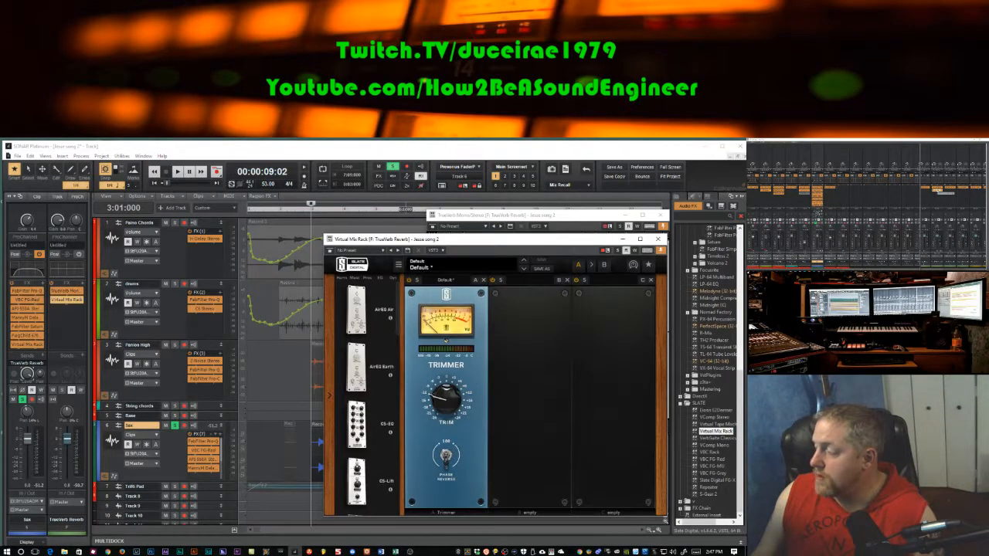
double_click(936, 190)
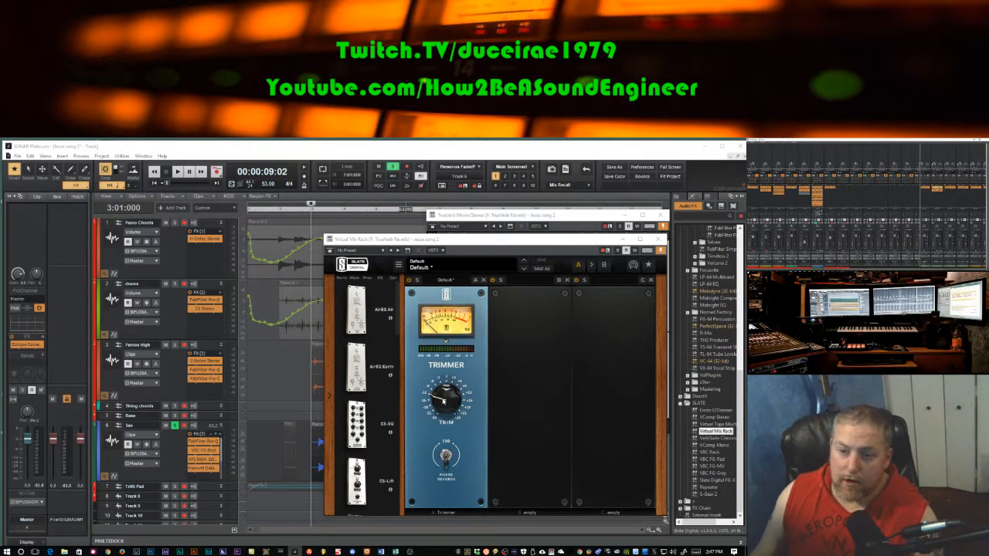
- Raise the Trimmer's trim to about +9 dB, close the Virtual Mix Rack and play the soloed Sax from measure 3
drag(444, 399, 444, 379)
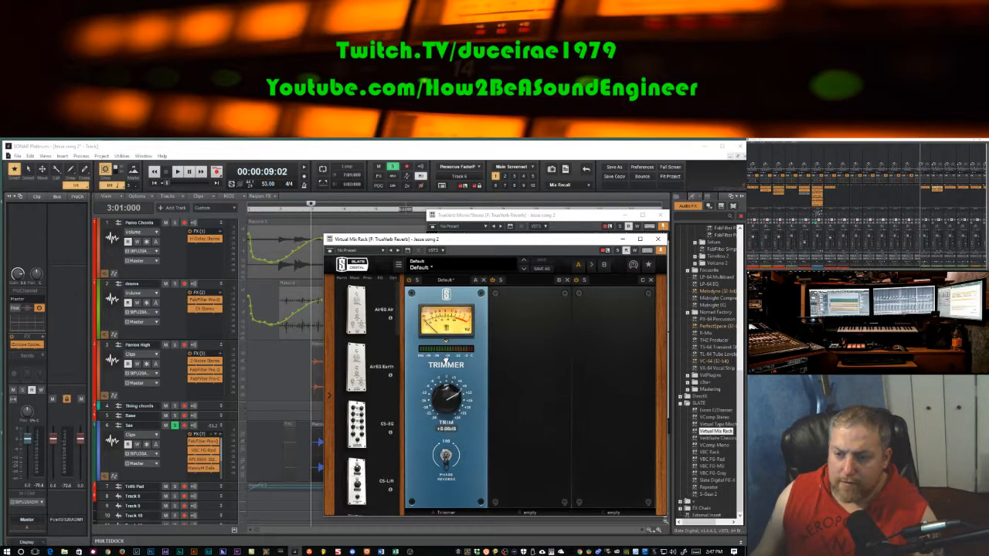
click(657, 240)
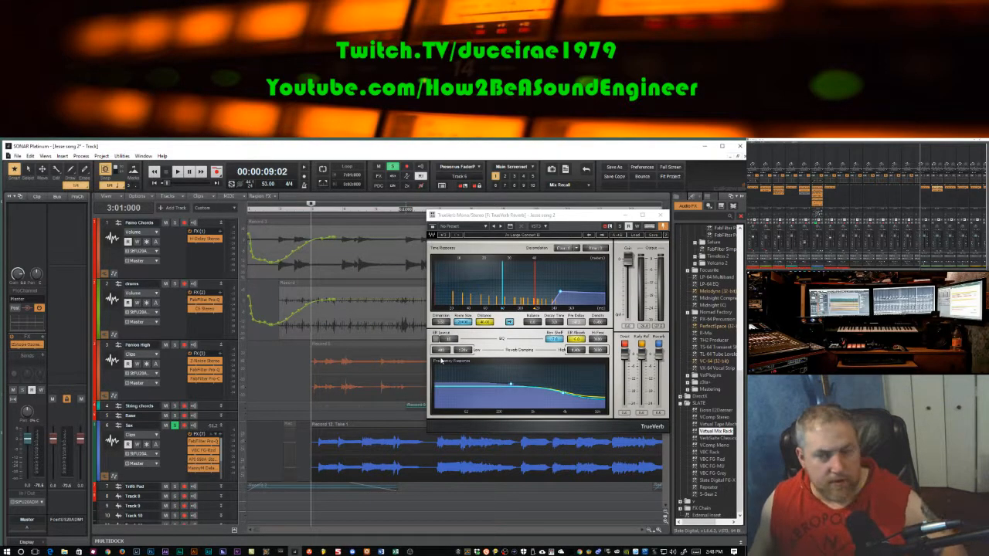
key(space)
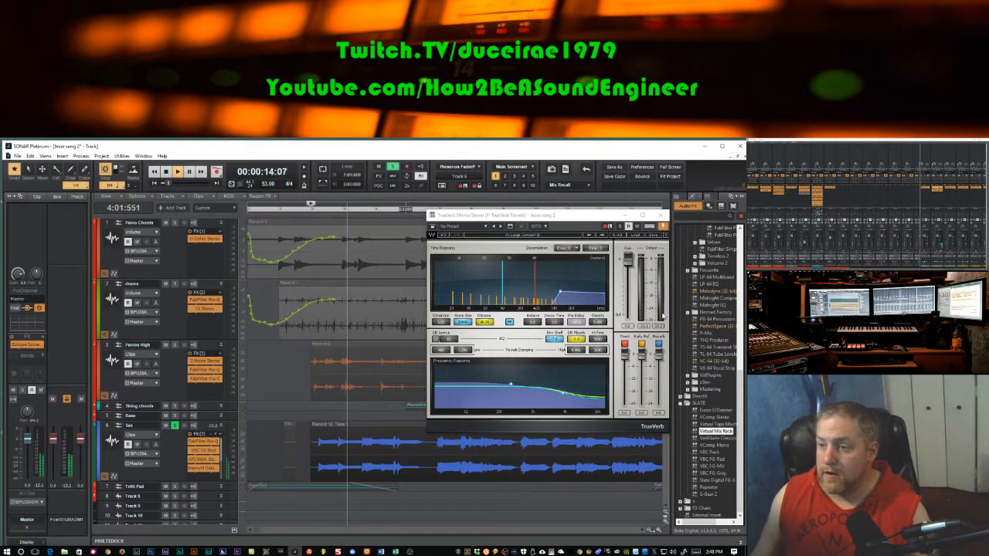
- Audition TrueVerb's Snare Trap and New York plate presets while the soloed Sax plays
click(635, 235)
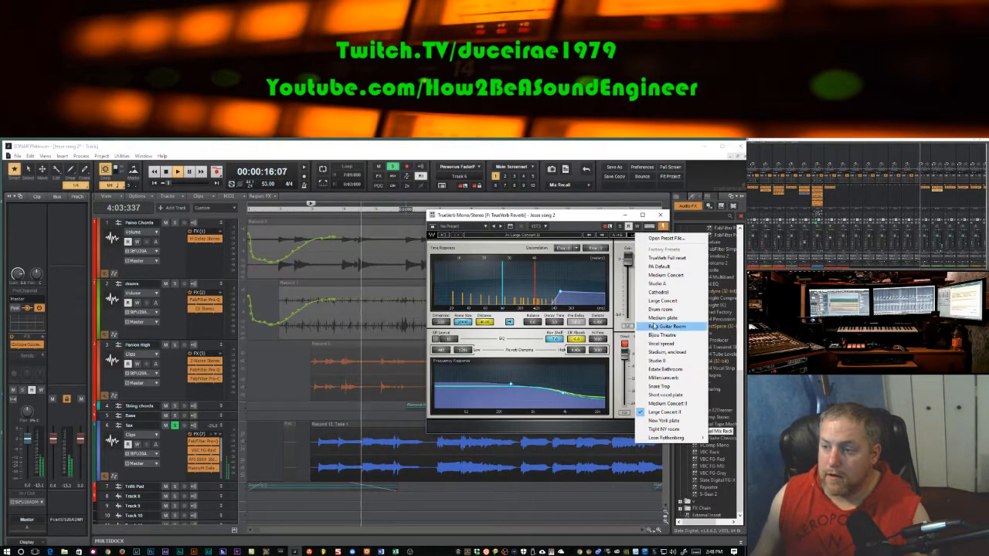
click(671, 387)
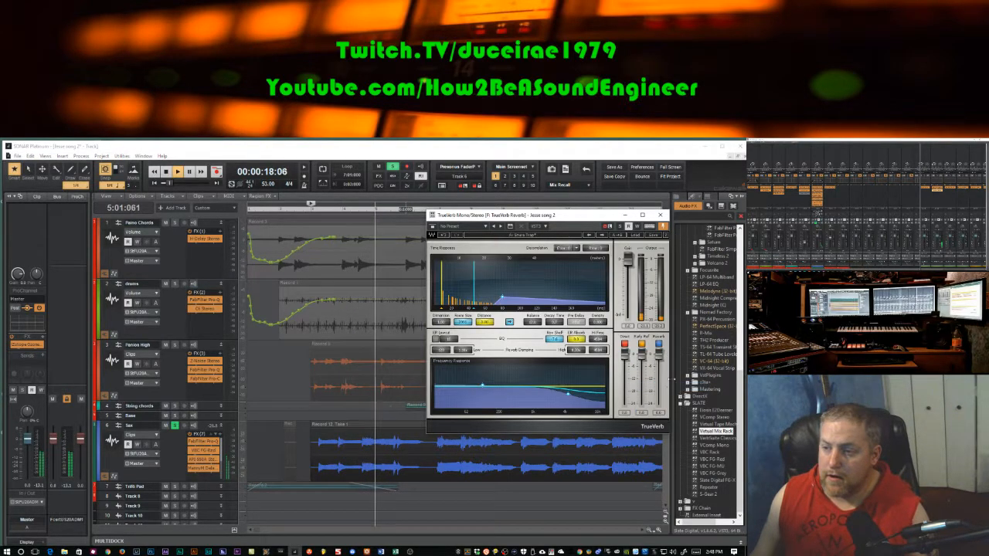
click(649, 229)
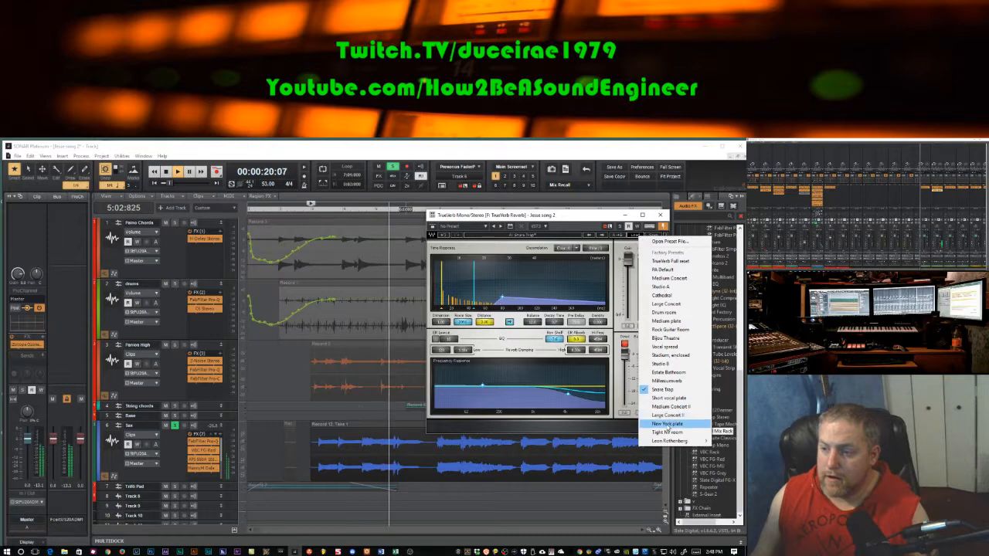
click(668, 423)
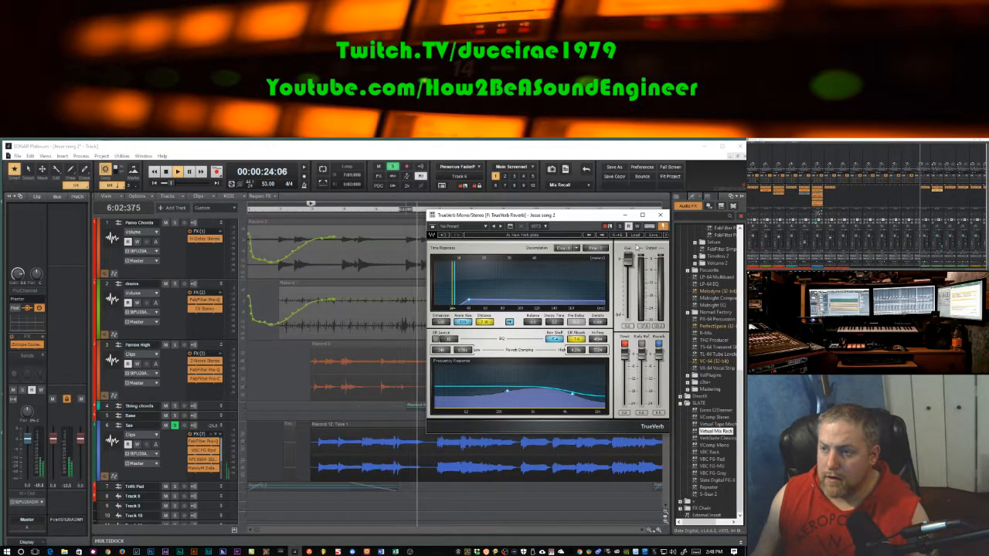
- Raise the reverb level in TrueVerb's Time Response graph and the low-frequency point in its Frequency Response graph
click(639, 233)
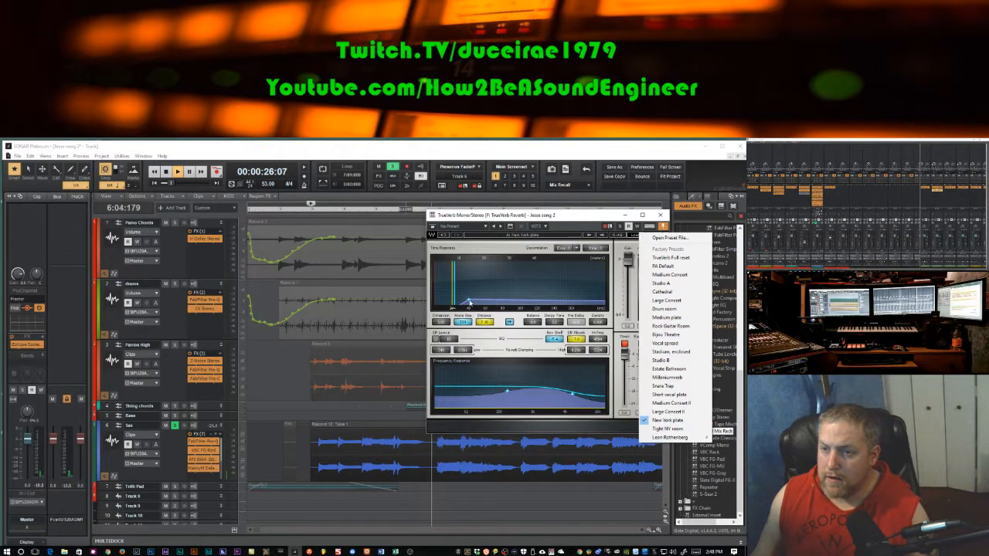
drag(469, 302, 469, 292)
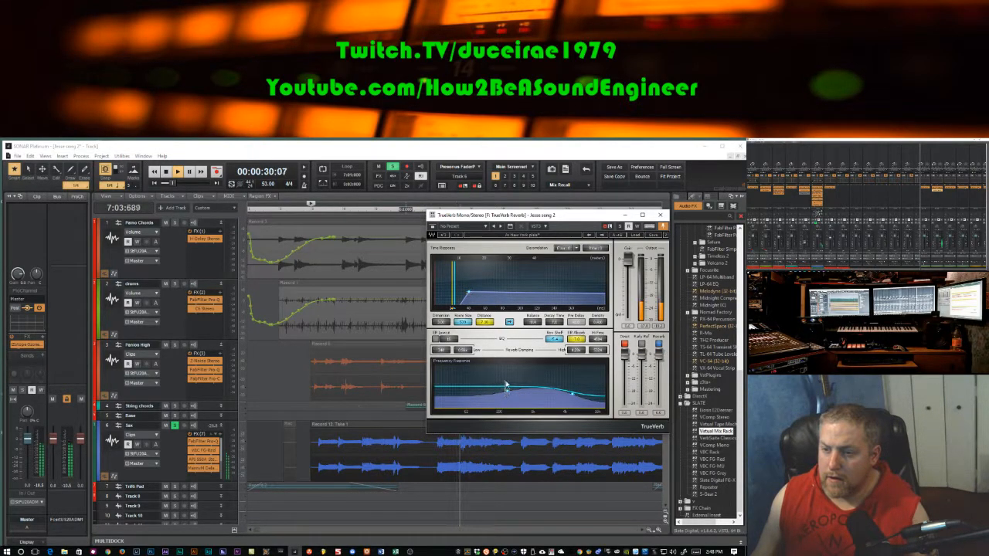
drag(507, 391, 509, 381)
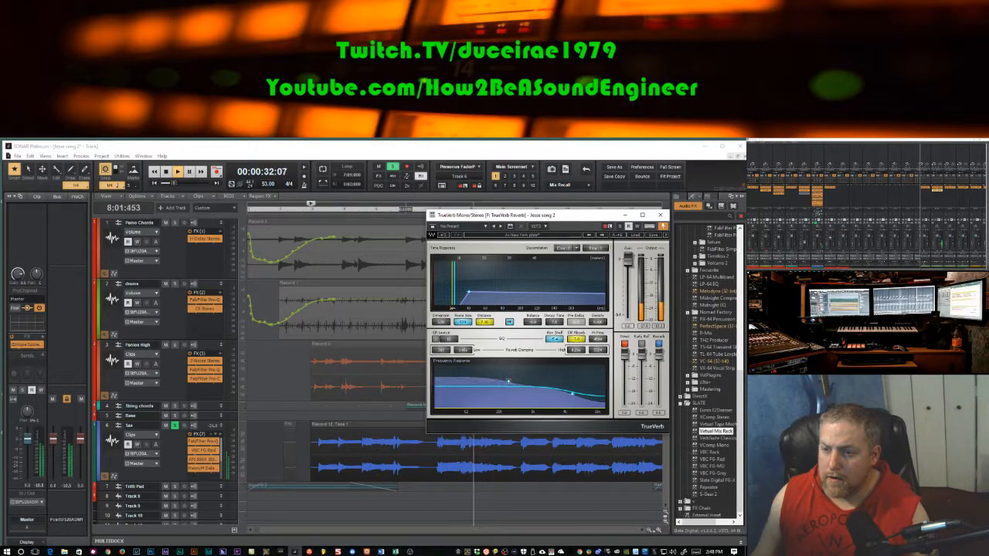
- Load TrueVerb's Large Concert preset and slightly raise the high-frequency point in the Frequency Response graph
click(652, 242)
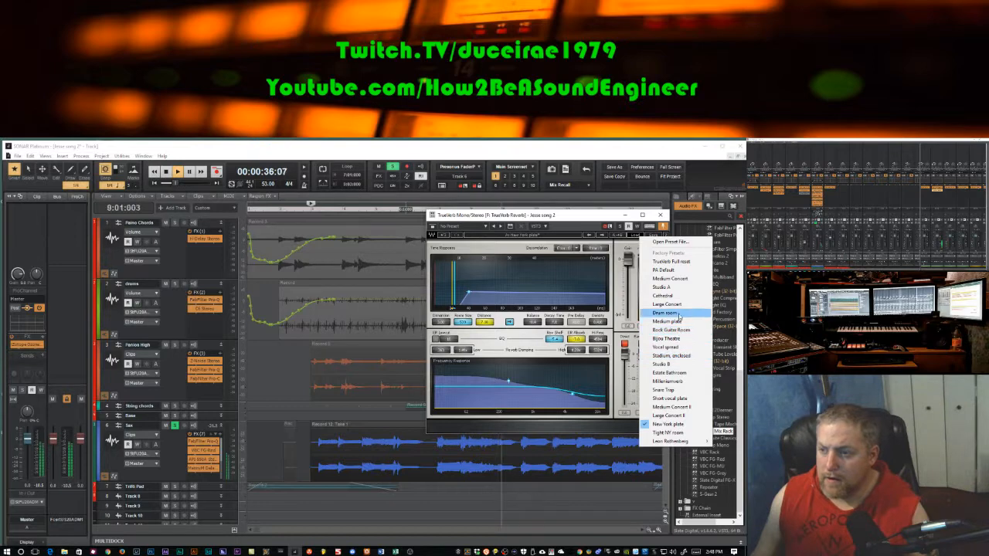
click(678, 304)
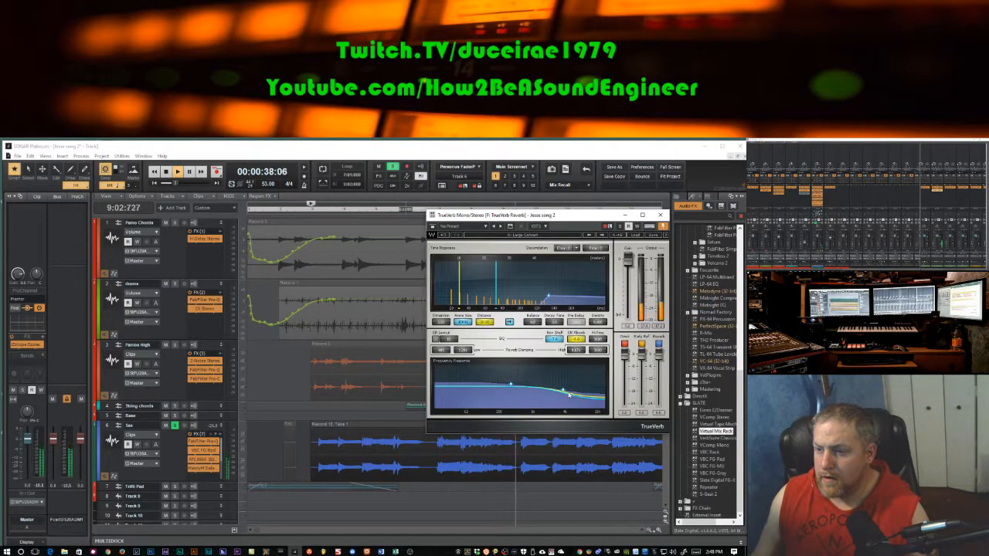
drag(564, 393, 569, 388)
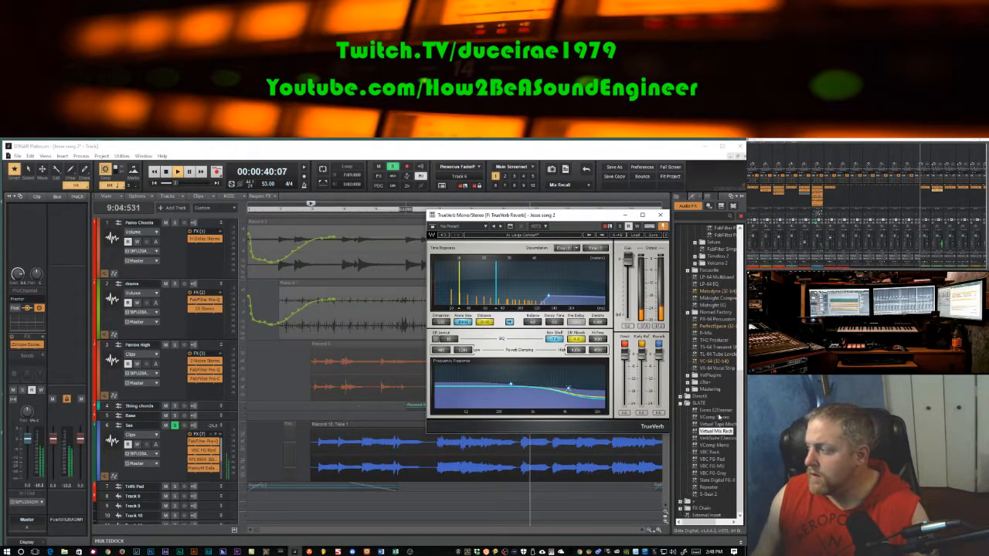
- Select the Sax track, adjust its TrueVerb Reverb send level, and close TrueVerb with playback stopped
click(931, 244)
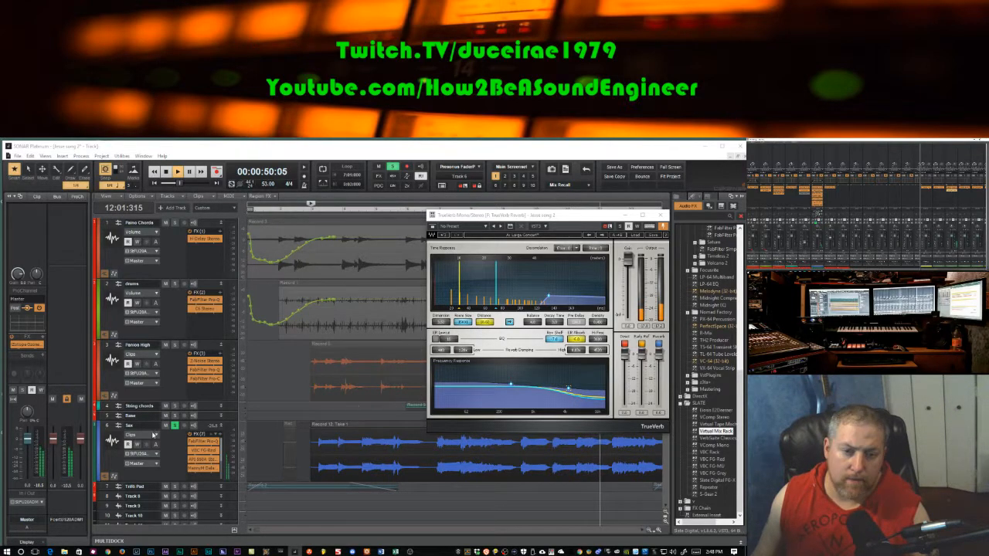
click(118, 427)
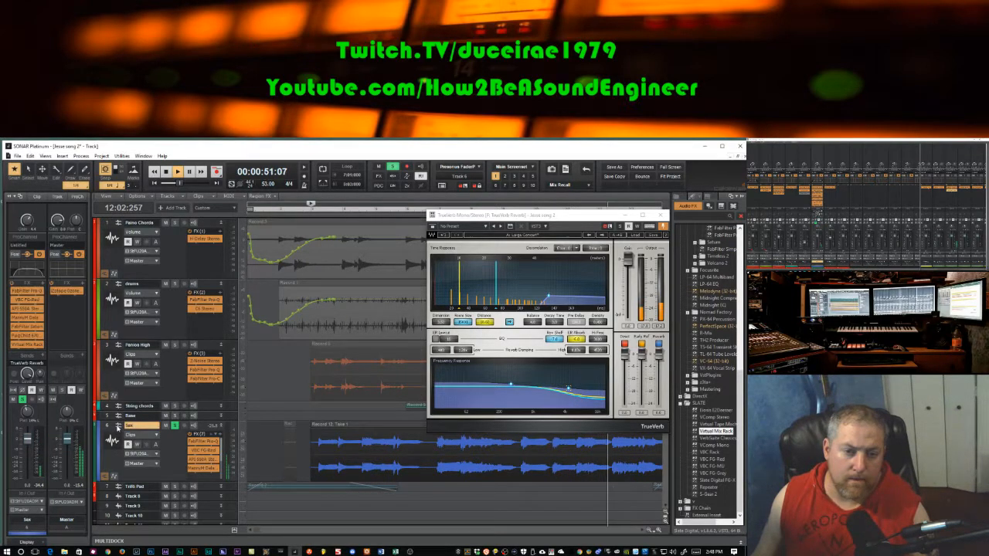
click(27, 376)
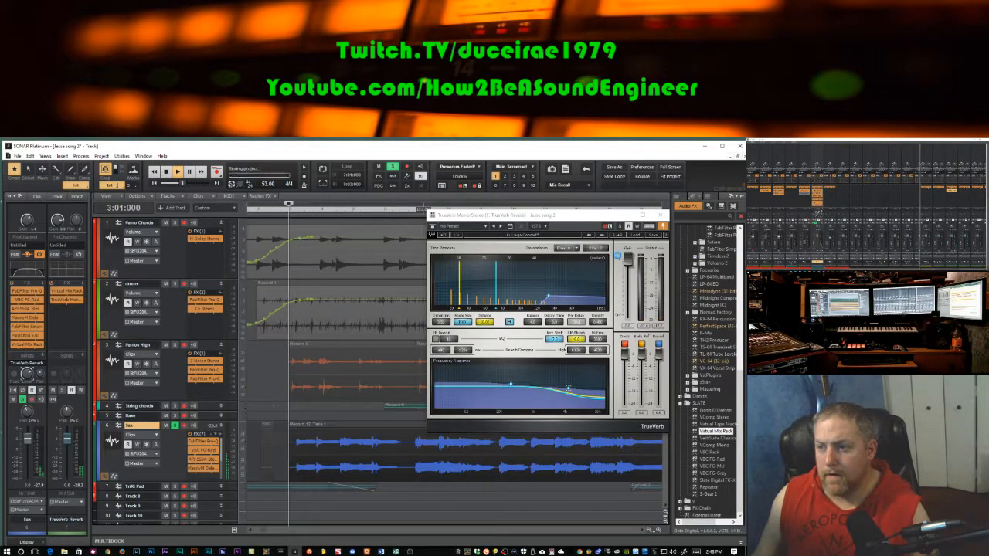
key(space)
click(629, 227)
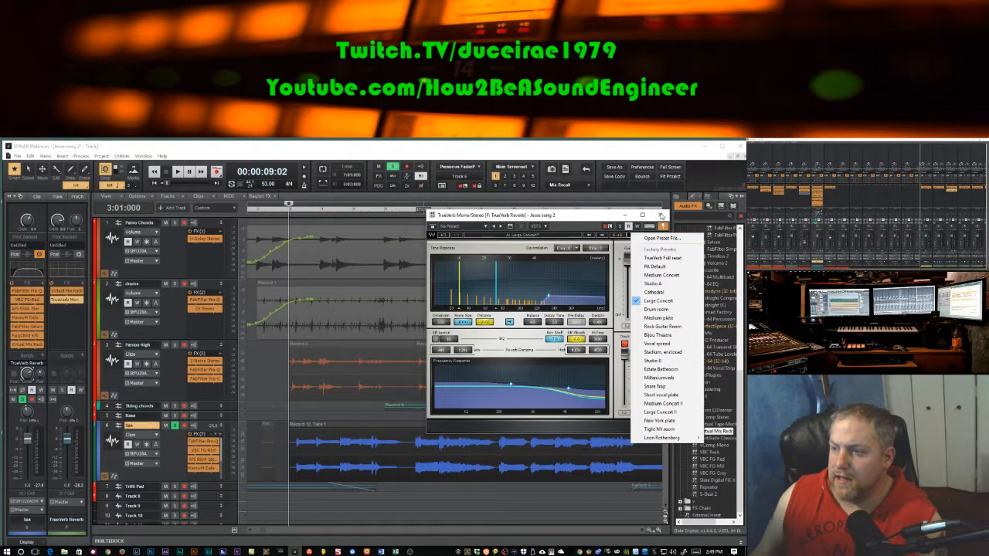
click(661, 215)
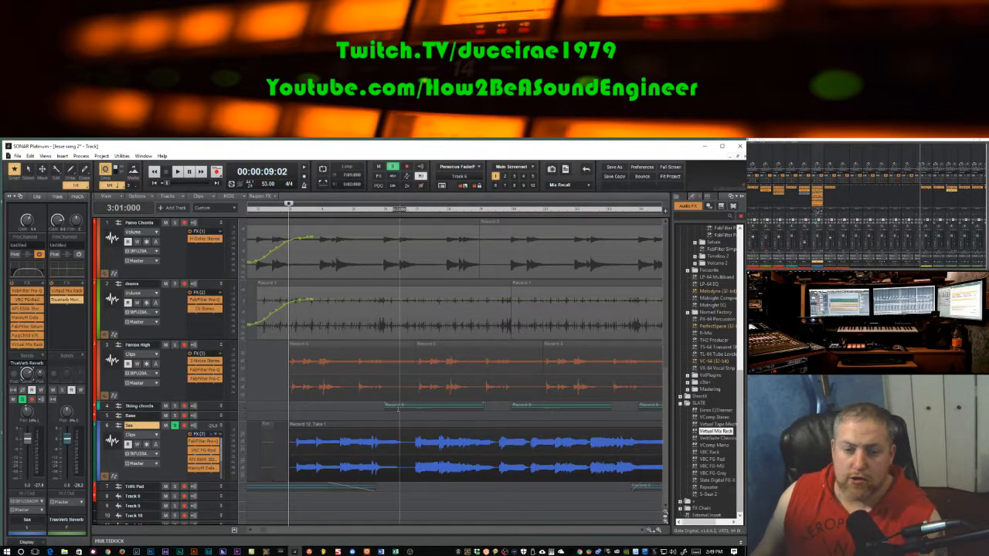
- Reassign the Sax send to the Manny Reverb bus and move the Virtual Mix Rack onto that bus
click(42, 367)
click(46, 421)
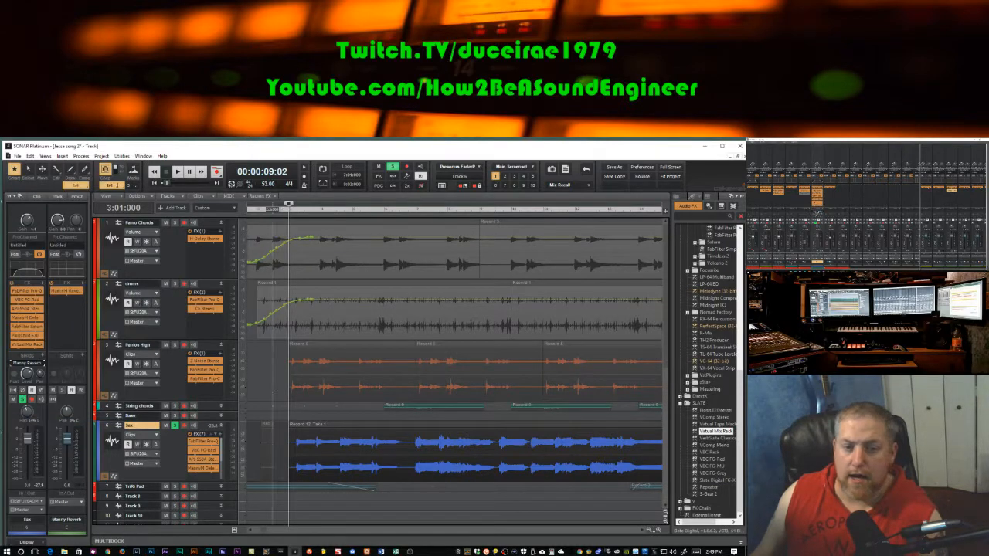
click(953, 190)
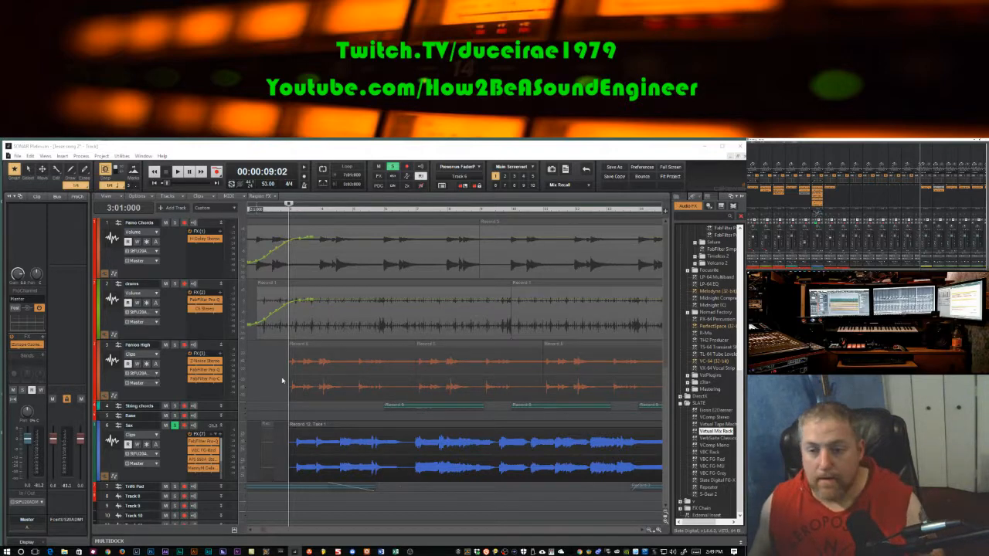
- Play the soloed Sax from measure 3 and adjust its Manny Reverb send level
key(space)
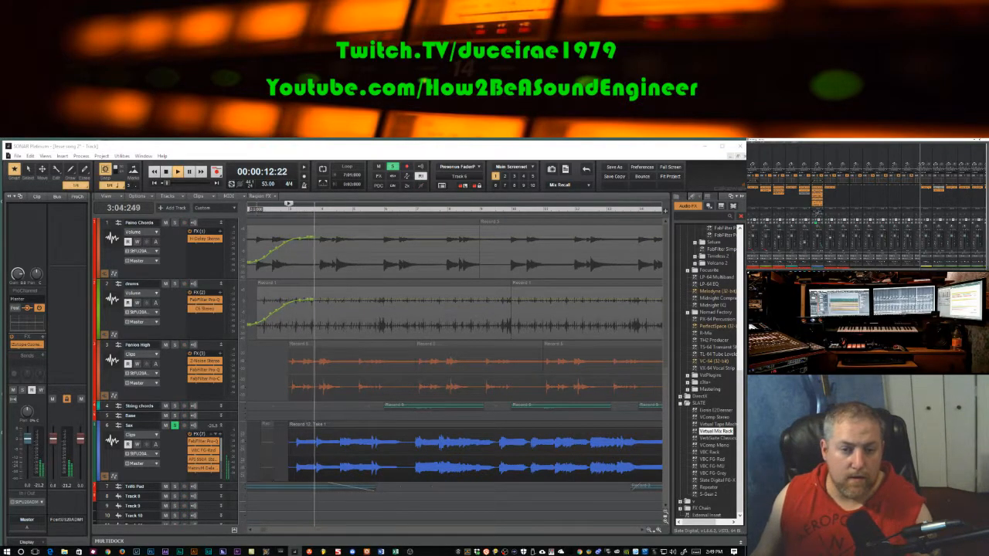
click(115, 427)
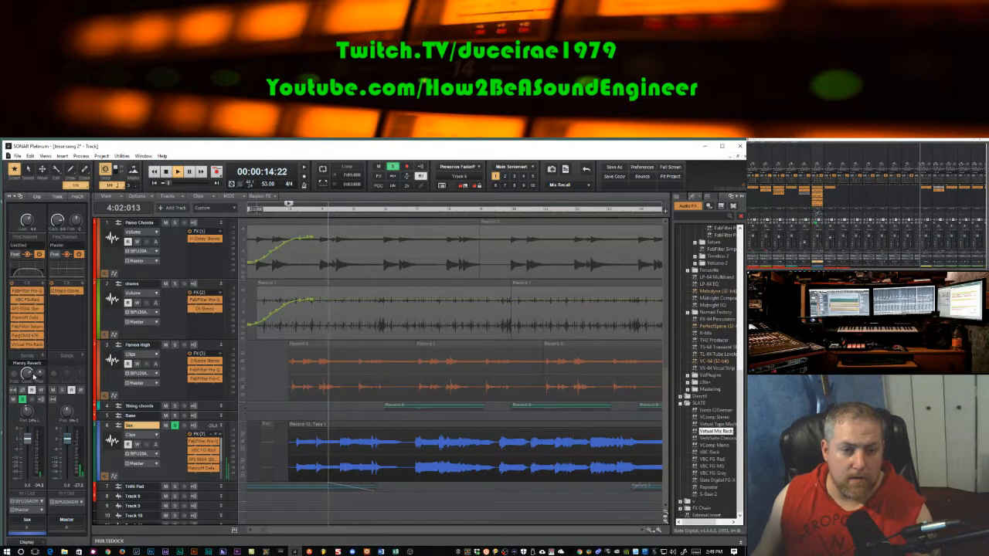
mouse_move(34, 379)
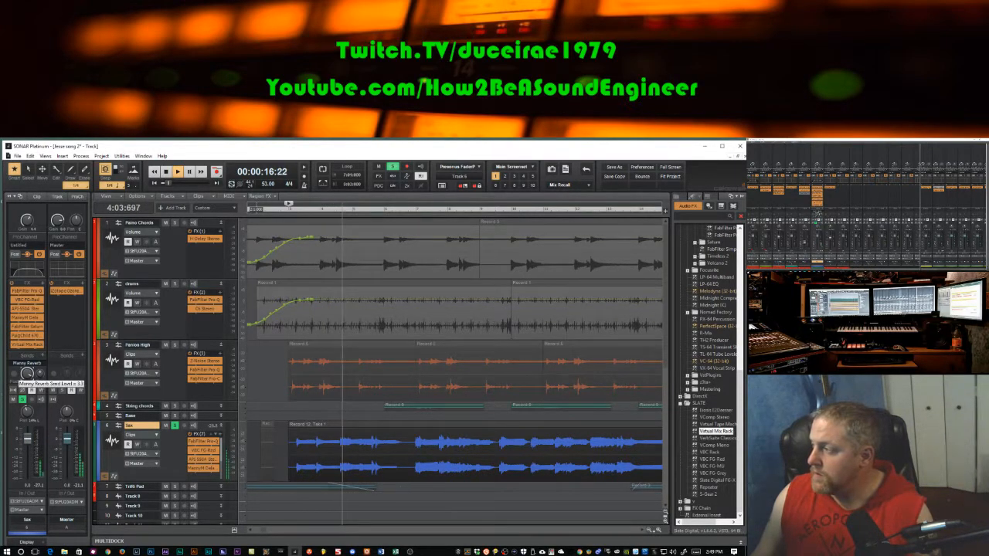
click(27, 376)
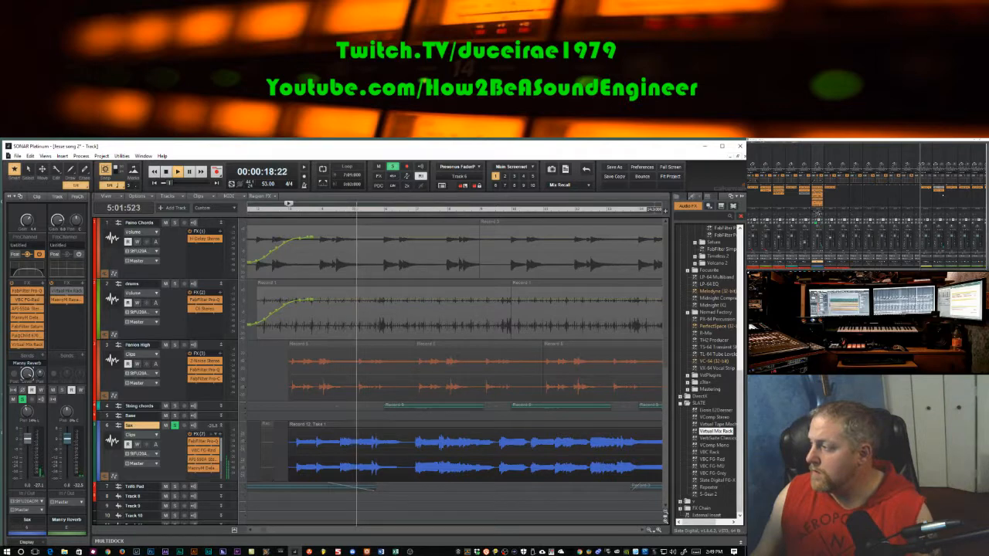
- Open the MannyM Reverb plug-in, set it to Chamber and Large, and raise its Distortion
double_click(938, 190)
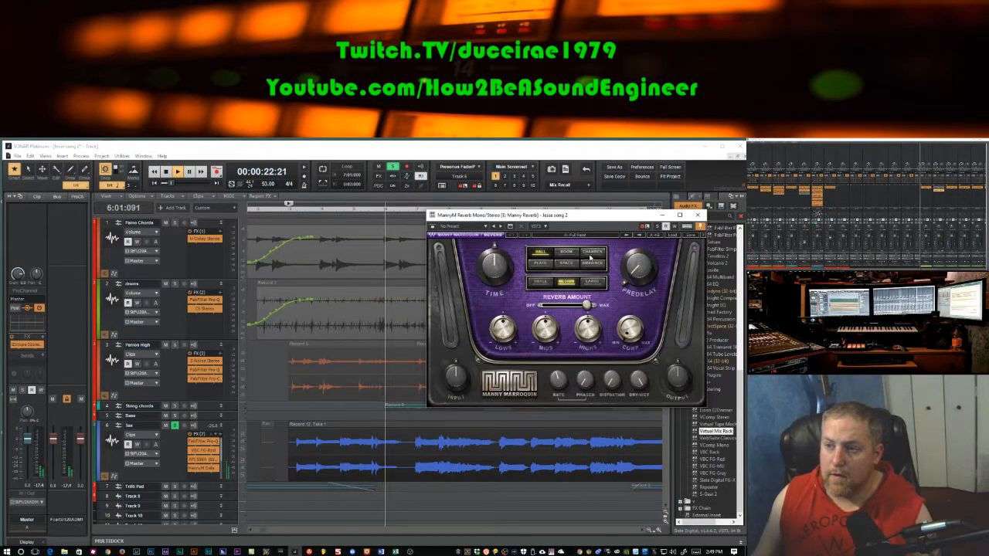
click(592, 253)
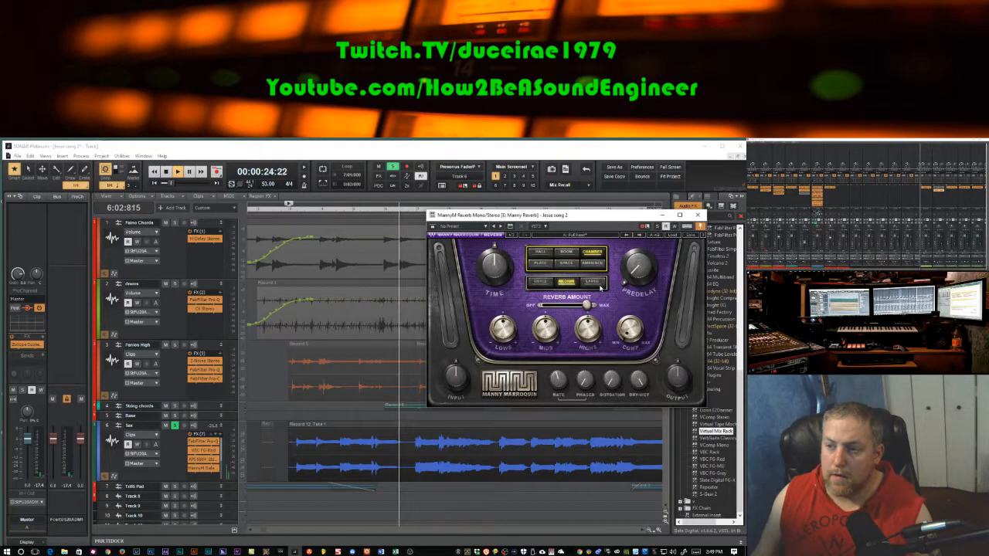
click(592, 282)
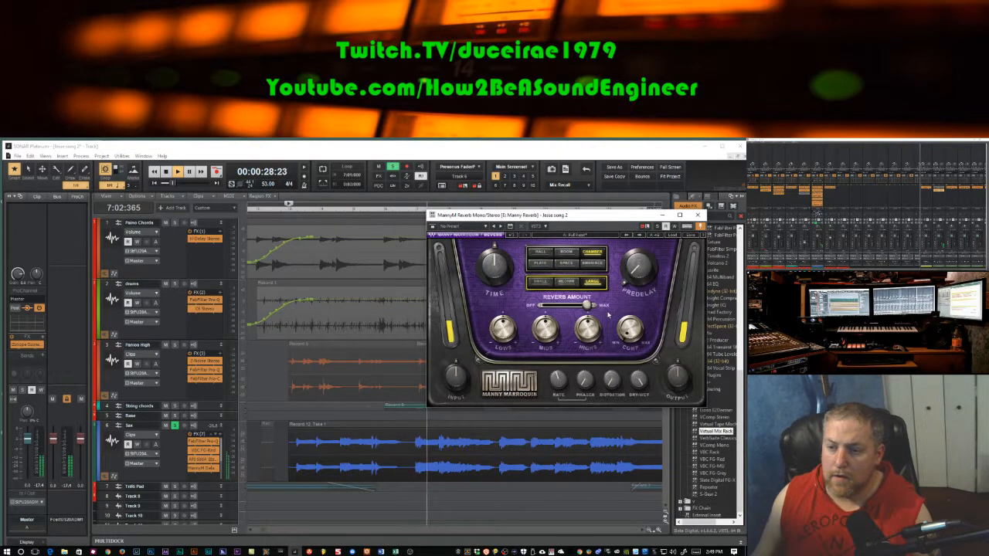
drag(611, 384, 611, 363)
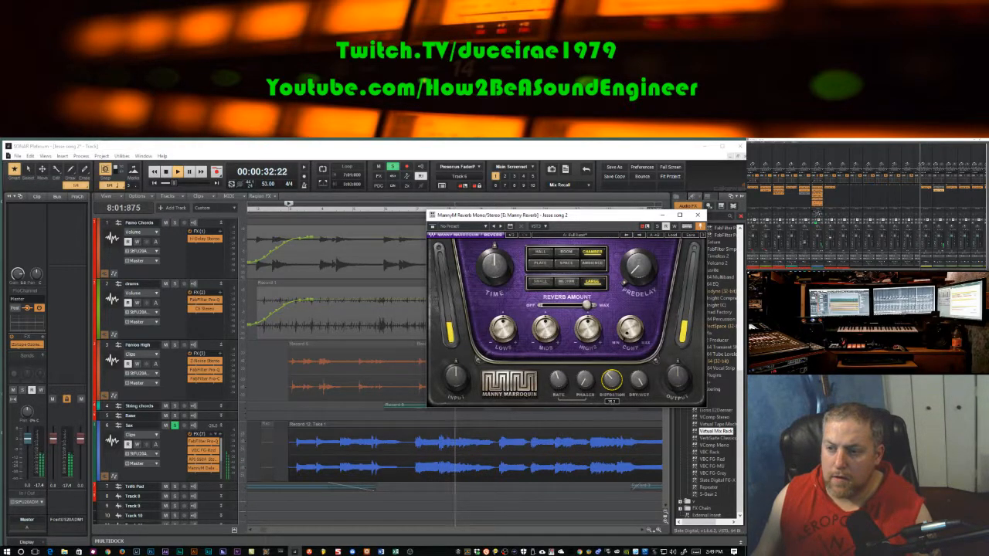